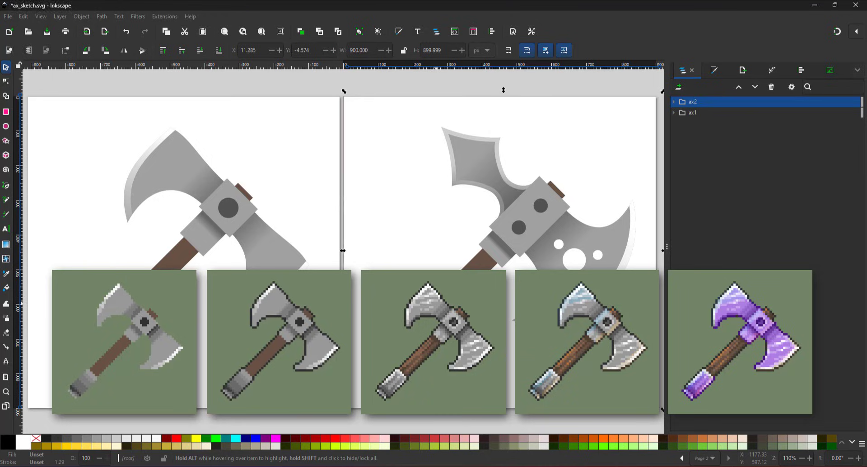
Step: Examine the individual rectangles that make up the second axe's handle inside its group
{"action": "left_click", "coordinate": [436, 304]}
{"action": "left_click", "coordinate": [436, 303], "text": "ctrl"}
{"action": "left_click", "coordinate": [408, 343], "text": "ctrl"}
{"action": "left_click", "coordinate": [382, 361], "text": "ctrl"}
{"action": "left_click", "coordinate": [416, 342], "text": "ctrl"}
{"action": "left_click_drag", "start_coordinate": [416, 342], "coordinate": [460, 348]}
{"action": "key", "text": "ctrl+z"}
{"action": "left_click", "coordinate": [441, 248]}
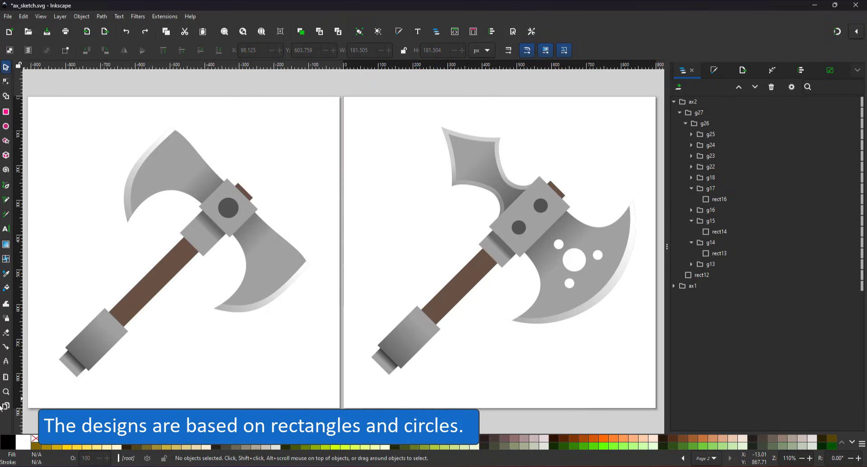
Step: Add a third 900 × 900 px page and paste a copy of the second axe onto it
{"action": "left_click", "coordinate": [5, 406]}
{"action": "left_click", "coordinate": [10, 50]}
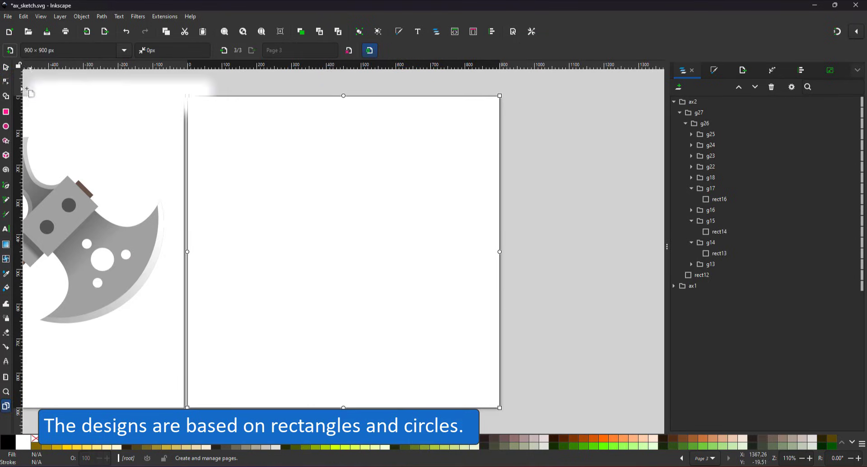
{"action": "left_click", "coordinate": [6, 67]}
{"action": "left_click", "coordinate": [58, 228]}
{"action": "left_click", "coordinate": [245, 138]}
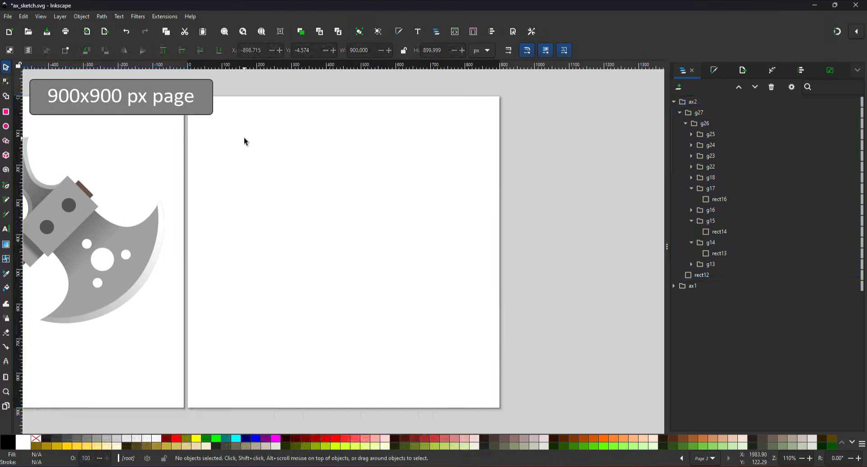
{"action": "key", "text": "ctrl+v"}
{"action": "left_click_drag", "start_coordinate": [294, 145], "coordinate": [375, 241]}
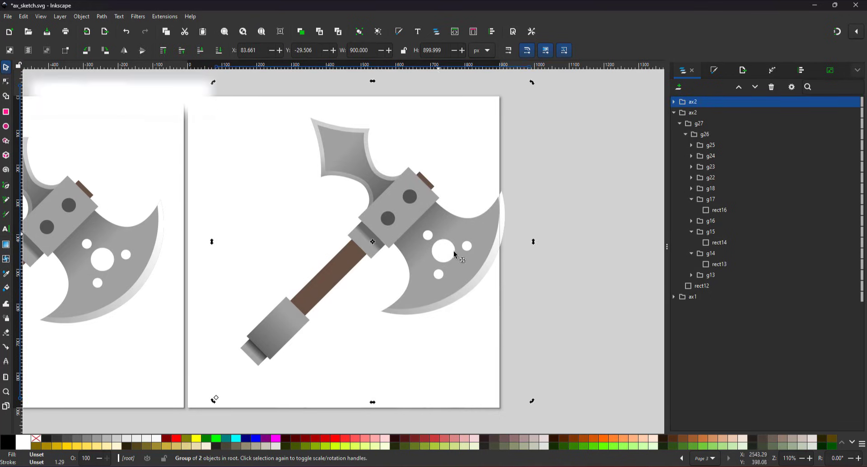
Step: Rotate the copied axe upright on the new page and ungroup it fully into separate shapes
{"action": "left_click_drag", "start_coordinate": [533, 400], "coordinate": [541, 242]}
{"action": "left_click_drag", "start_coordinate": [385, 215], "coordinate": [361, 185]}
{"action": "key", "text": "ctrl+shift+g"}
{"action": "key", "text": "ctrl+shift+g"}
{"action": "key", "text": "ctrl+shift+g"}
{"action": "key", "text": "ctrl+shift+g"}
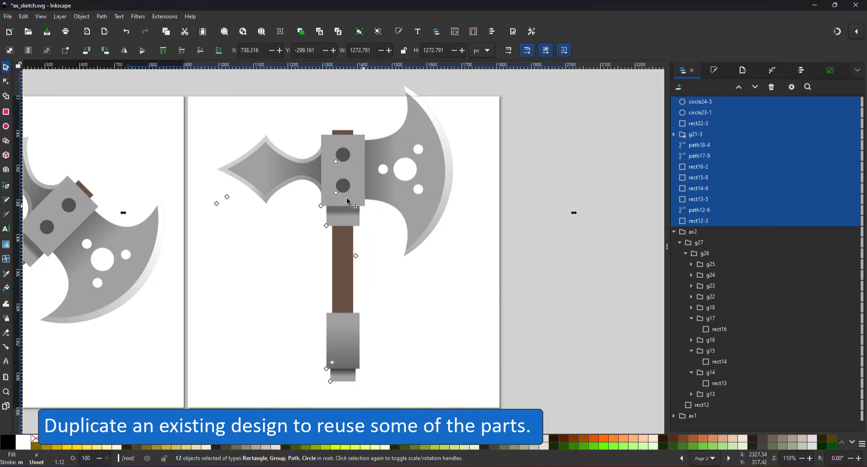
Step: Delete the copied axe's blade, spike, edge highlights and both dark circles, keeping only the shaft, head block and fittings
{"action": "left_click", "coordinate": [525, 183]}
{"action": "left_click", "coordinate": [405, 182]}
{"action": "key", "text": "Delete"}
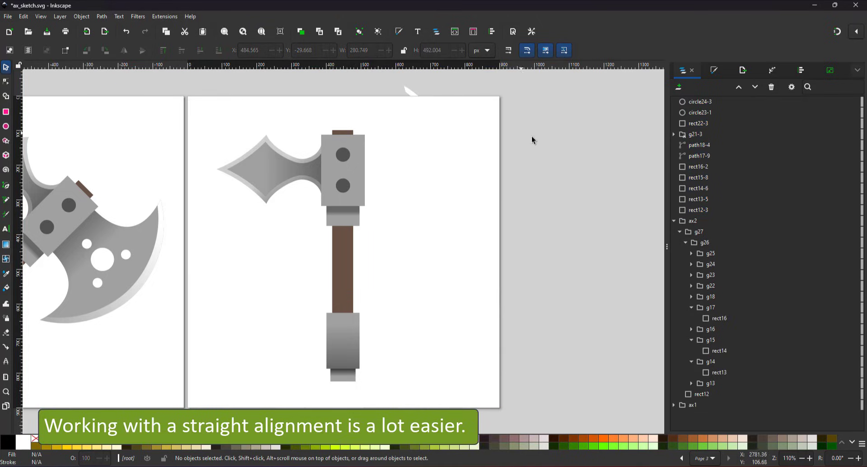
{"action": "left_click", "coordinate": [414, 97]}
{"action": "key", "text": "Delete"}
{"action": "left_click", "coordinate": [293, 164]}
{"action": "key", "text": "Delete"}
{"action": "left_click", "coordinate": [289, 169]}
{"action": "key", "text": "Delete"}
{"action": "left_click", "coordinate": [343, 155]}
{"action": "key", "text": "Delete"}
{"action": "left_click", "coordinate": [344, 186]}
{"action": "key", "text": "Delete"}
Step: Duplicate the lower grey grip block into two wide, flat crossbars and extend the original block upward to about 209 px high
{"action": "left_click", "coordinate": [346, 341]}
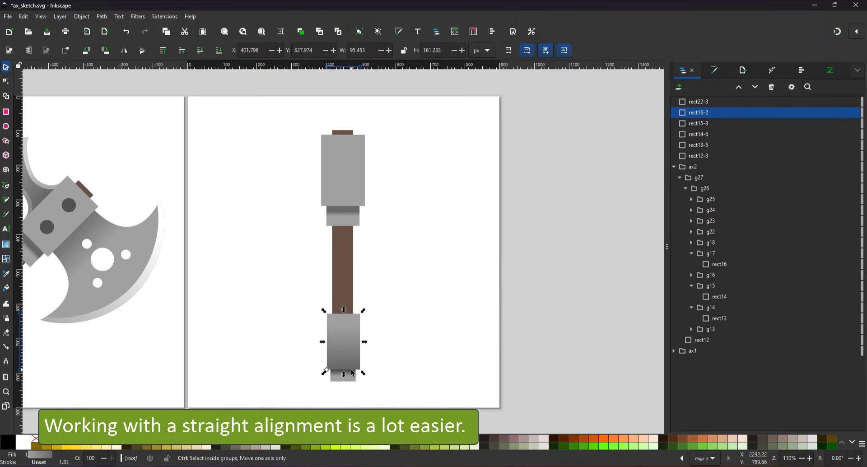
{"action": "key", "text": "ctrl+d"}
{"action": "left_click_drag", "start_coordinate": [344, 380], "coordinate": [344, 295]}
{"action": "key", "text": "ctrl+d"}
{"action": "left_click", "coordinate": [350, 339]}
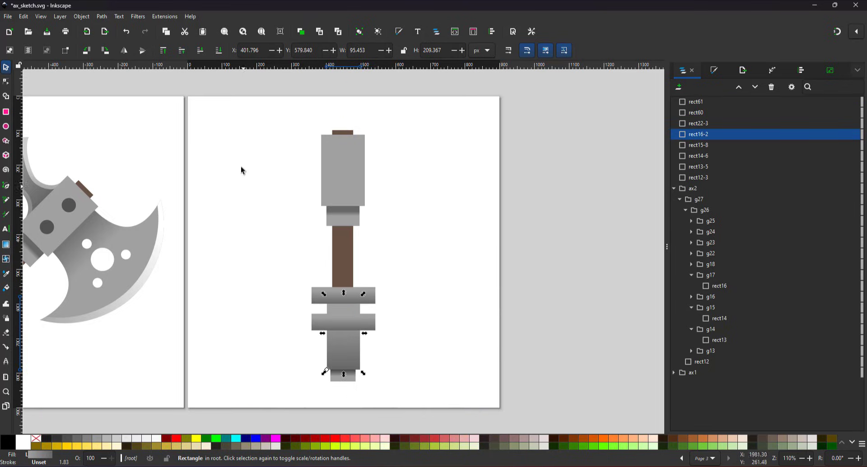
Step: Shorten the head block and its collar, and add a narrower cap rectangle about 89 × 48 px at the block's upper end
{"action": "left_click", "coordinate": [346, 169]}
{"action": "left_click", "coordinate": [345, 216], "text": "shift"}
{"action": "left_click_drag", "start_coordinate": [344, 228], "coordinate": [355, 130]}
{"action": "left_click_drag", "start_coordinate": [347, 128], "coordinate": [353, 134]}
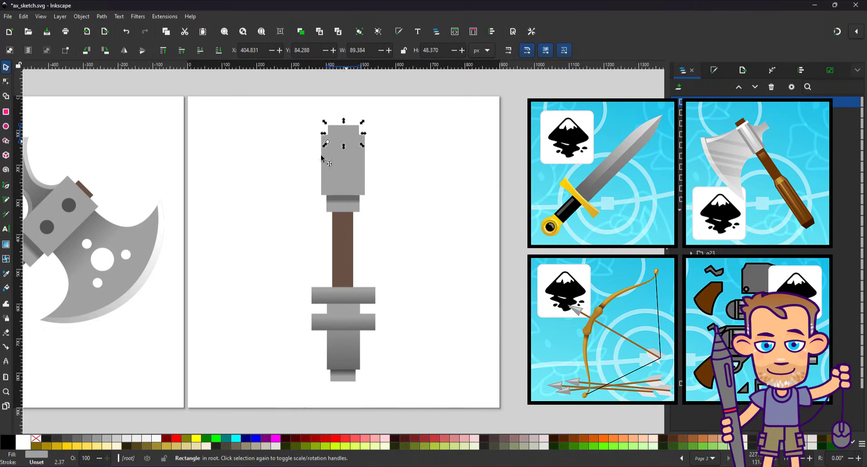
Step: Draw a grey ellipse about 81 × 77 px on top of the cap and send it to the back
{"action": "key", "text": "e"}
{"action": "mouse_move", "coordinate": [329, 108]}
{"action": "left_mouse_down"}
{"action": "mouse_move", "coordinate": [357, 136]}
{"action": "mouse_move", "coordinate": [347, 114]}
{"action": "left_mouse_up"}
{"action": "left_click", "coordinate": [7, 69]}
{"action": "key", "text": "End"}
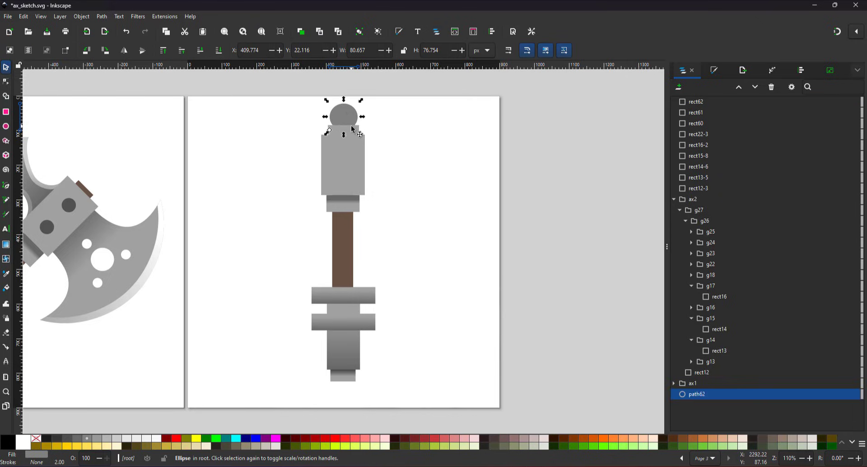
Step: Turn a duplicate of the collar sideways, stretch it to about 279 × 95 px beside the head block and send it to the back
{"action": "left_click", "coordinate": [337, 189]}
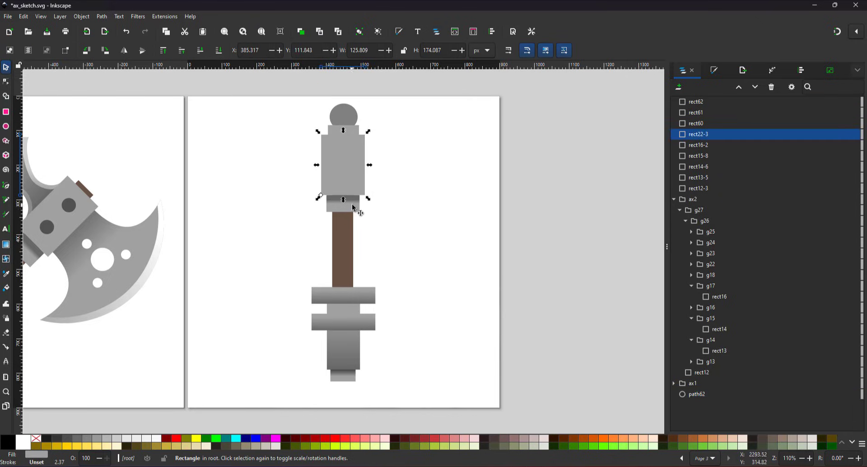
{"action": "left_click", "coordinate": [352, 205]}
{"action": "key", "text": "ctrl+d"}
{"action": "left_click_drag", "start_coordinate": [351, 205], "coordinate": [429, 164]}
{"action": "left_click", "coordinate": [428, 182]}
{"action": "left_click_drag", "start_coordinate": [426, 176], "coordinate": [472, 163]}
{"action": "left_click", "coordinate": [385, 158]}
{"action": "left_click_drag", "start_coordinate": [434, 163], "coordinate": [417, 164]}
{"action": "key", "text": "End"}
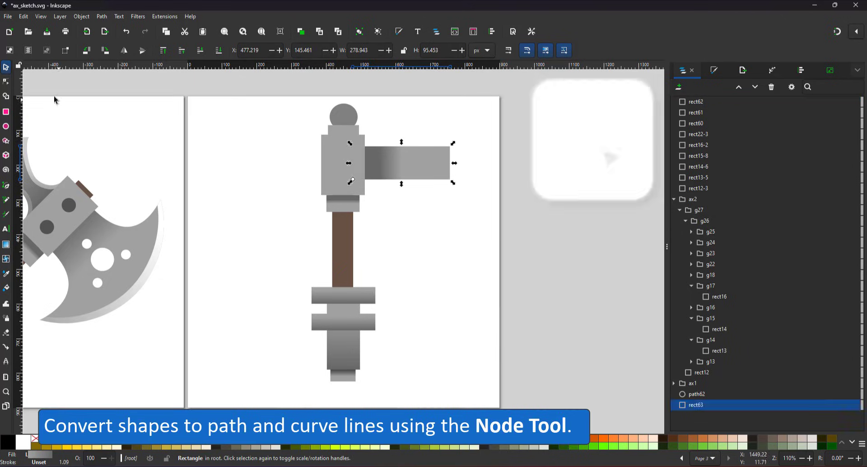
Step: Convert the sideways rectangle to a path, pull its outer lower corner down and curve its outer and lower edges into a blade
{"action": "left_click", "coordinate": [6, 82]}
{"action": "left_click", "coordinate": [101, 17]}
{"action": "left_click", "coordinate": [117, 26]}
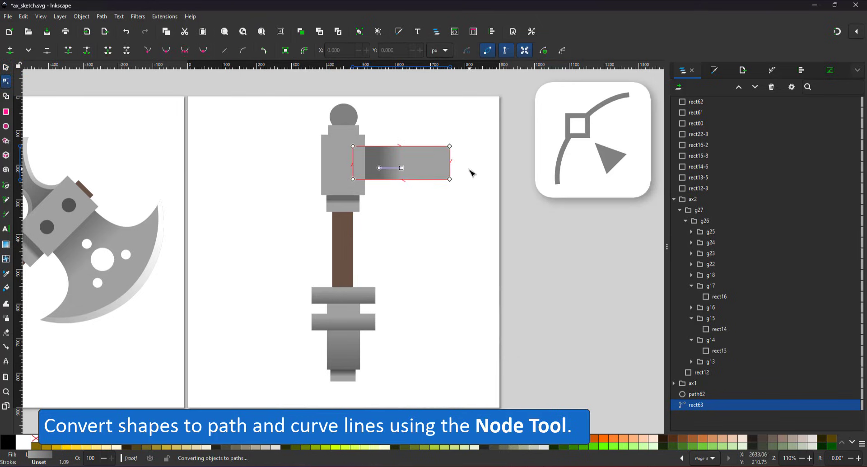
{"action": "left_click_drag", "start_coordinate": [450, 179], "coordinate": [450, 298]}
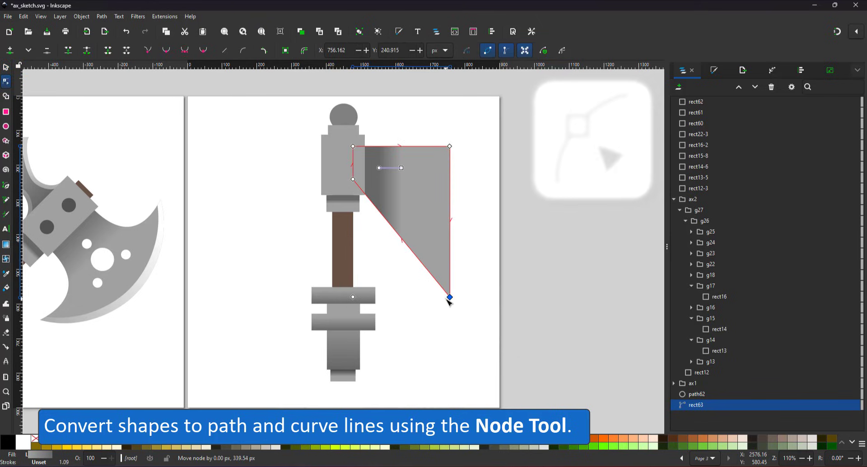
{"action": "left_click_drag", "start_coordinate": [407, 244], "coordinate": [462, 222]}
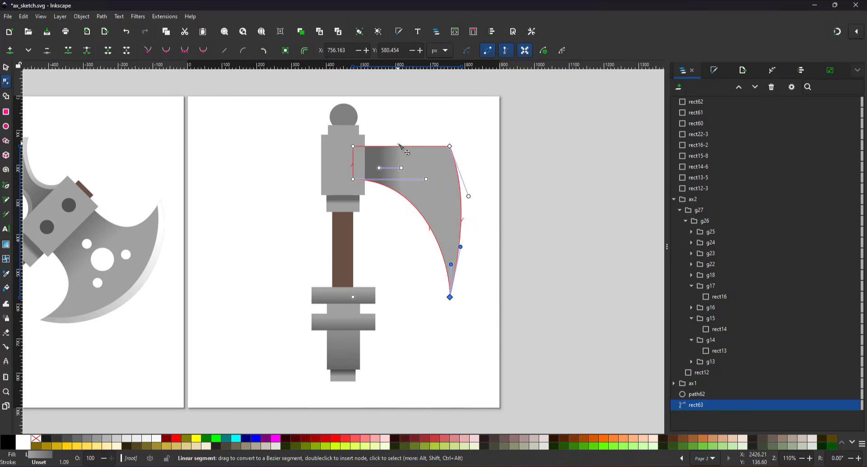
Step: Refine the blade path to about 328 × 466 px by raising its upper edge, widening its base and curving the lower tip inward
{"action": "left_click", "coordinate": [9, 66]}
{"action": "left_click_drag", "start_coordinate": [407, 142], "coordinate": [407, 135]}
{"action": "key", "text": "n"}
{"action": "left_click_drag", "start_coordinate": [353, 175], "coordinate": [352, 187]}
{"action": "left_click_drag", "start_coordinate": [450, 304], "coordinate": [429, 304]}
{"action": "left_click_drag", "start_coordinate": [440, 250], "coordinate": [478, 261]}
{"action": "left_click_drag", "start_coordinate": [469, 194], "coordinate": [478, 196]}
{"action": "left_click_drag", "start_coordinate": [429, 305], "coordinate": [416, 300]}
{"action": "left_click_drag", "start_coordinate": [464, 257], "coordinate": [470, 259]}
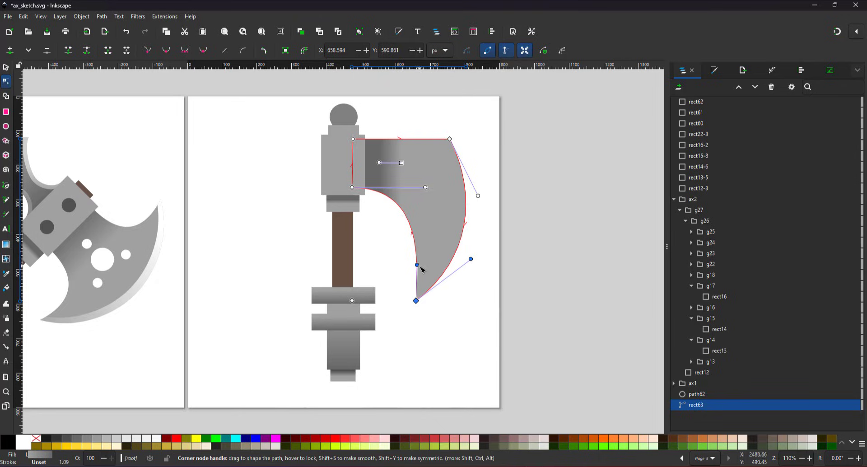
{"action": "left_click_drag", "start_coordinate": [416, 265], "coordinate": [423, 263]}
{"action": "left_click", "coordinate": [7, 67]}
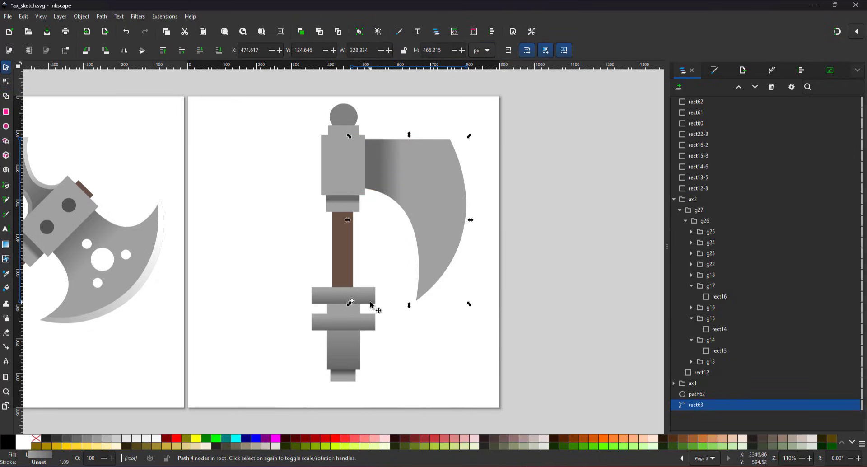
Step: Narrow the upper crossbar to about the width of the head block
{"action": "left_click", "coordinate": [373, 301]}
{"action": "left_click_drag", "start_coordinate": [378, 302], "coordinate": [373, 311]}
{"action": "left_click", "coordinate": [415, 158]}
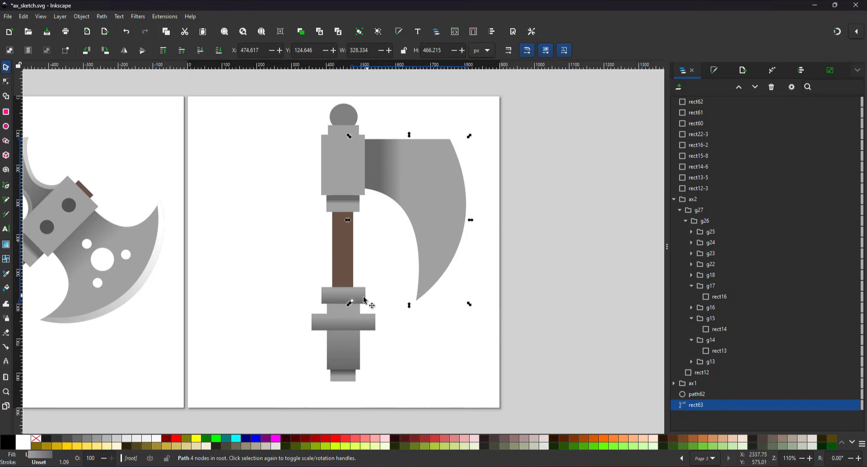
Step: Draw a jagged spike shape about 276 × 107 px above the blade with the Pen tool and send it to the back
{"action": "left_click", "coordinate": [6, 185]}
{"action": "left_click", "coordinate": [355, 137]}
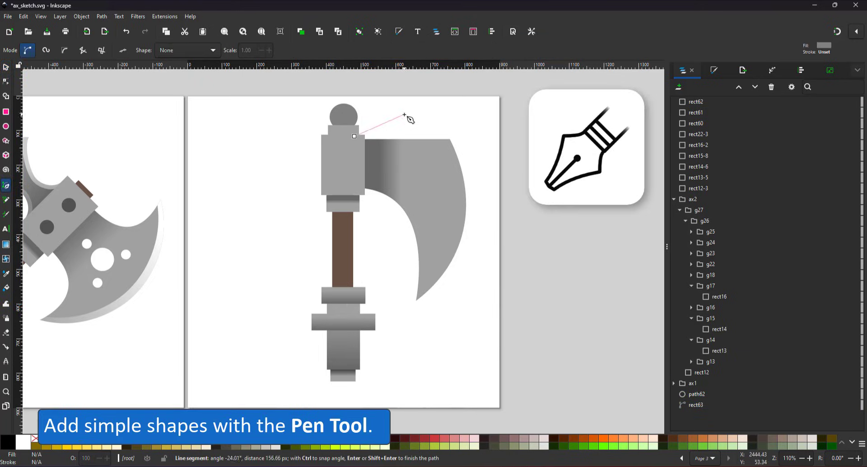
{"action": "left_click", "coordinate": [450, 129]}
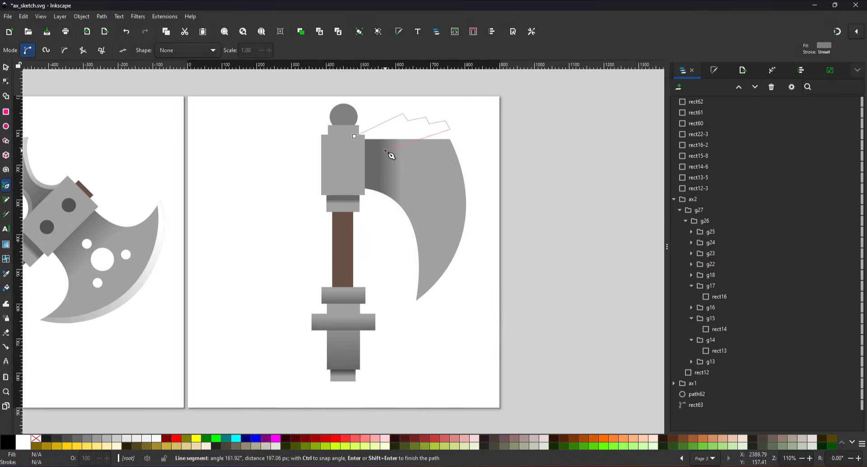
{"action": "left_click", "coordinate": [354, 136]}
{"action": "left_click", "coordinate": [6, 66]}
{"action": "key", "text": "End"}
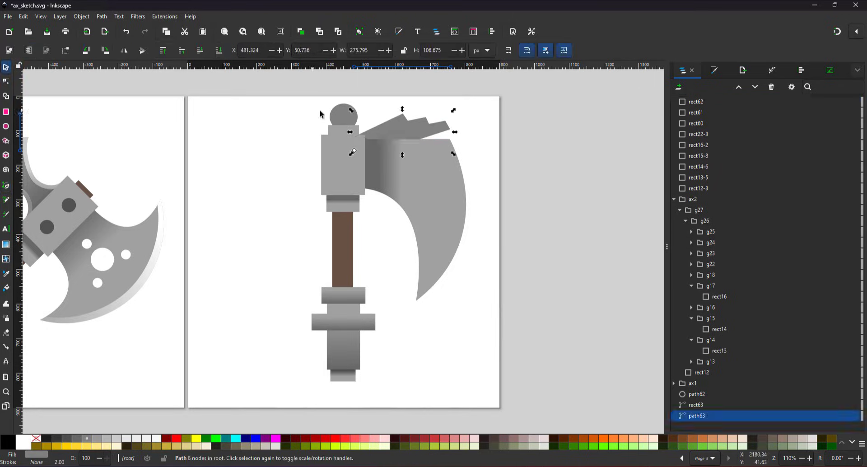
Step: Rotate the jagged shape upward and adjust its notch nodes to form a steeper piece about 145 × 141 px
{"action": "left_click", "coordinate": [415, 124]}
{"action": "left_click_drag", "start_coordinate": [401, 113], "coordinate": [380, 114]}
{"action": "left_click_drag", "start_coordinate": [403, 163], "coordinate": [403, 111]}
{"action": "left_click", "coordinate": [6, 82]}
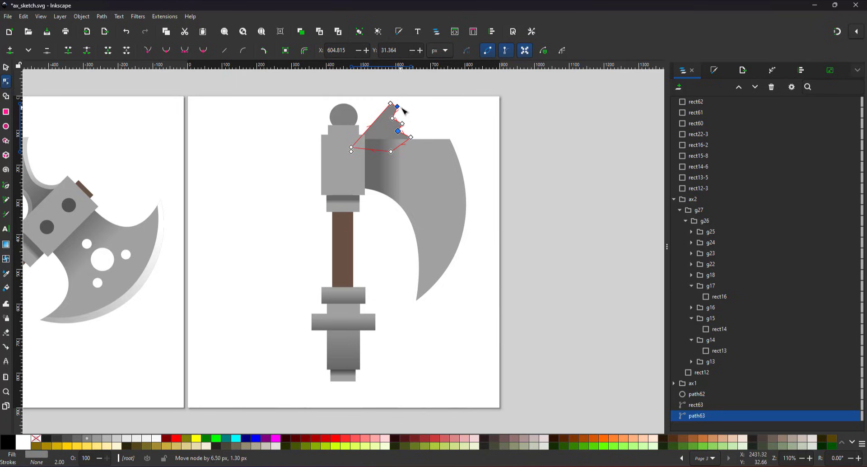
{"action": "key", "text": "s"}
{"action": "left_click_drag", "start_coordinate": [383, 135], "coordinate": [414, 151]}
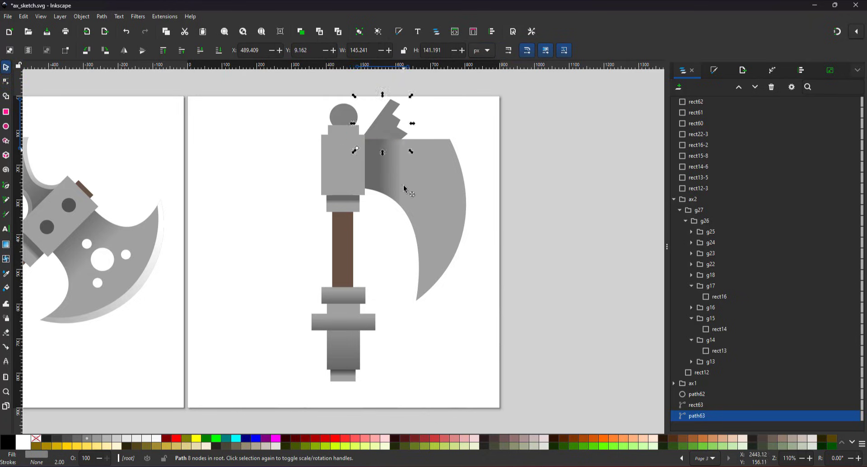
Step: Lower the blade's upper edge and fit the jagged piece above it, widened to about 161 × 141 px with adjusted notch nodes
{"action": "left_click", "coordinate": [407, 163]}
{"action": "left_click_drag", "start_coordinate": [411, 135], "coordinate": [381, 129]}
{"action": "left_click", "coordinate": [381, 125]}
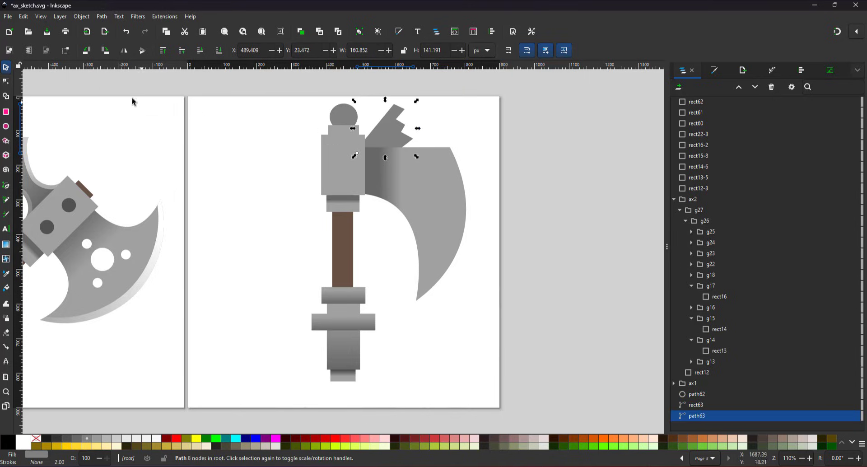
{"action": "key", "text": "n"}
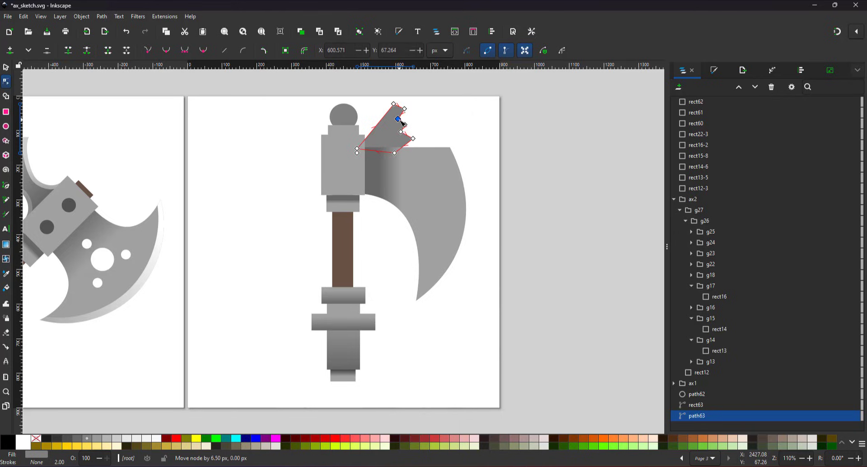
{"action": "left_click", "coordinate": [8, 69]}
Step: Create a white cutting edge about 144 px wide on the blade by cutting two offset duplicates with Difference
{"action": "left_click", "coordinate": [438, 196]}
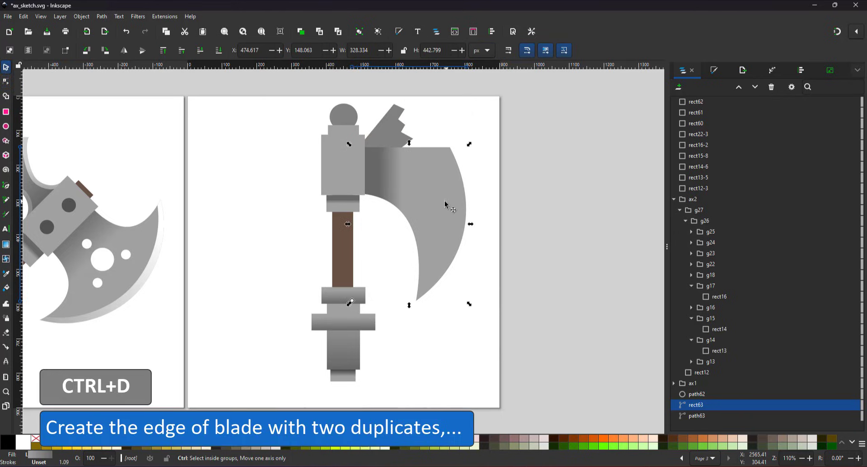
{"action": "key", "text": "ctrl+d"}
{"action": "left_click", "coordinate": [23, 442]}
{"action": "key", "text": "ctrl+d"}
{"action": "left_click_drag", "start_coordinate": [457, 207], "coordinate": [444, 208]}
{"action": "key", "text": "Escape"}
{"action": "left_click", "coordinate": [463, 209]}
{"action": "left_click", "coordinate": [468, 183], "text": "shift"}
{"action": "key", "text": "ctrl+minus"}
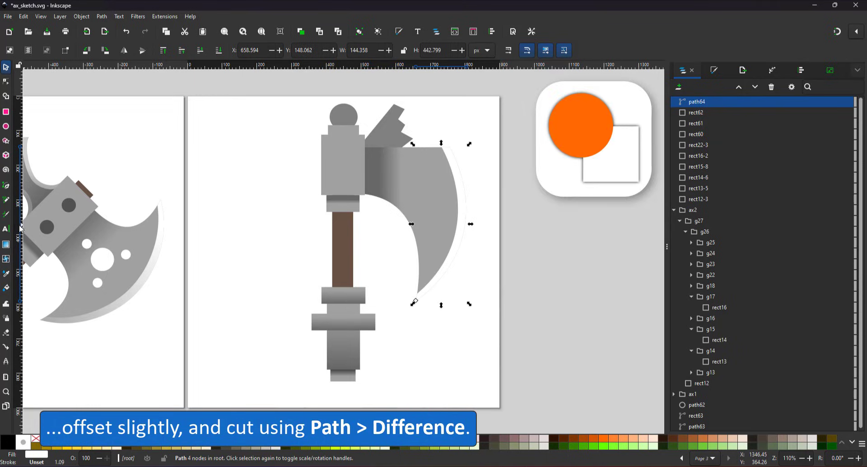
Step: Apply a linear white-to-transparent gradient to the cutting edge, running diagonally along the blade's length
{"action": "key", "text": "g"}
{"action": "left_click_drag", "start_coordinate": [447, 154], "coordinate": [470, 99]}
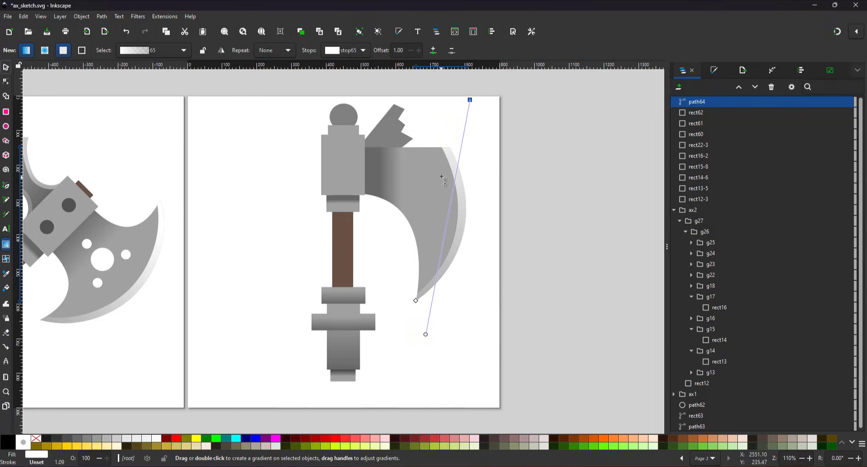
{"action": "key", "text": "s"}
Step: Fill the jagged piece with the existing linear gradient _Linear9-4 and orient it vertically, darkest near the blade
{"action": "left_click", "coordinate": [395, 137]}
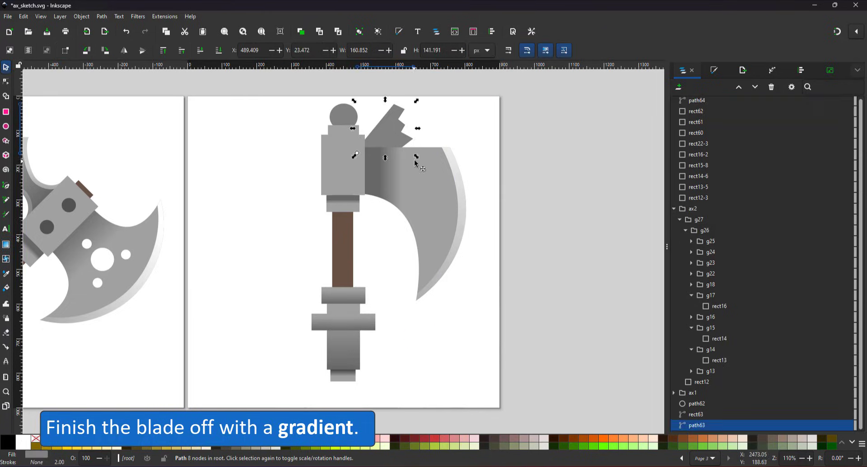
{"action": "left_click", "coordinate": [714, 76]}
{"action": "left_click", "coordinate": [704, 100]}
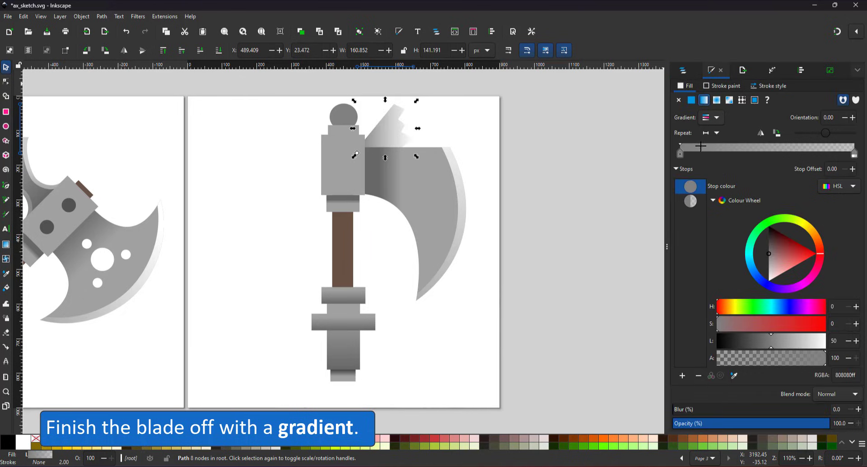
{"action": "left_click", "coordinate": [712, 118]}
{"action": "left_click", "coordinate": [687, 175]}
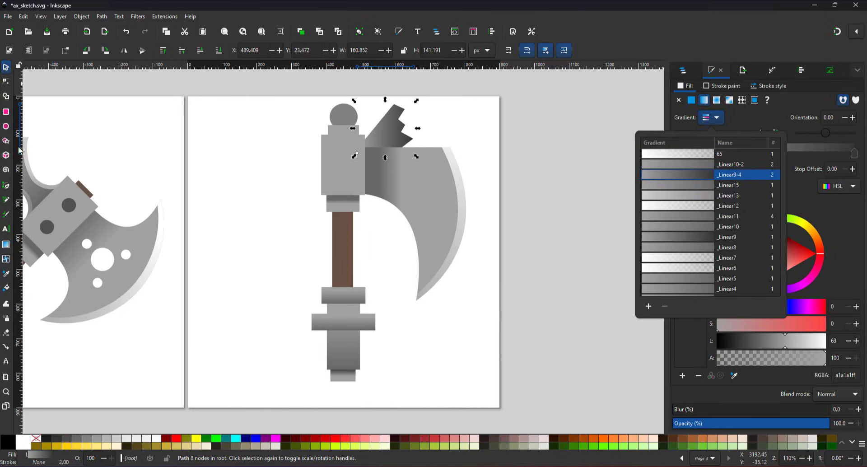
{"action": "left_click", "coordinate": [244, 207]}
{"action": "left_click", "coordinate": [6, 245]}
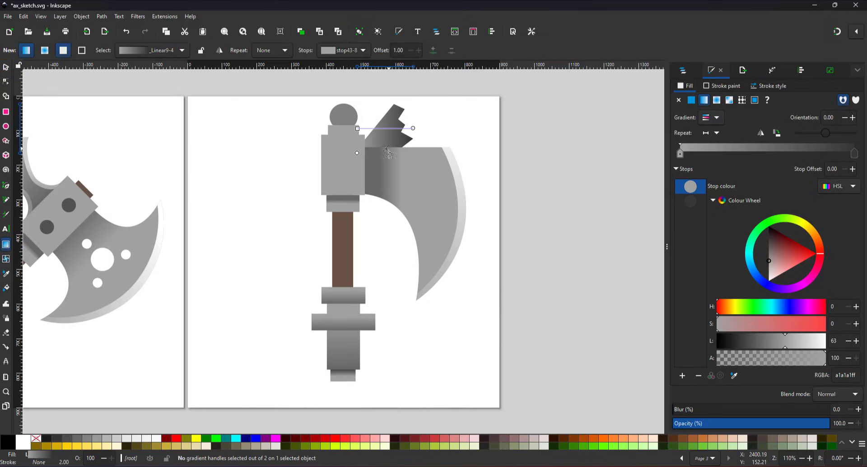
{"action": "left_click_drag", "start_coordinate": [390, 117], "coordinate": [391, 146]}
{"action": "left_click_drag", "start_coordinate": [391, 117], "coordinate": [391, 135]}
Step: Group the blade, its cutting edge and the jagged piece
{"action": "left_click", "coordinate": [6, 67]}
{"action": "left_click", "coordinate": [463, 193], "text": "shift"}
{"action": "key", "text": "ctrl+g"}
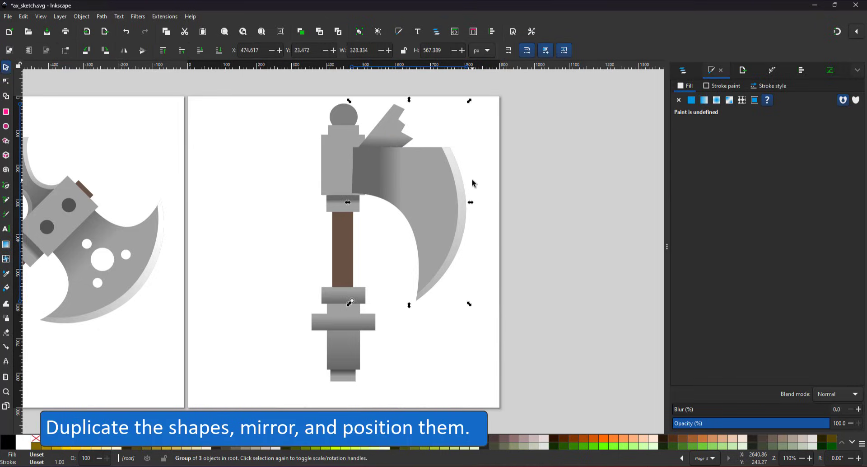
Step: Duplicate the blade group, mirror it horizontally and place it symmetrically on the opposite side of the head block
{"action": "key", "text": "ctrl+d"}
{"action": "key", "text": "h"}
{"action": "left_click_drag", "start_coordinate": [398, 149], "coordinate": [291, 190]}
{"action": "left_click", "coordinate": [386, 199], "text": "shift"}
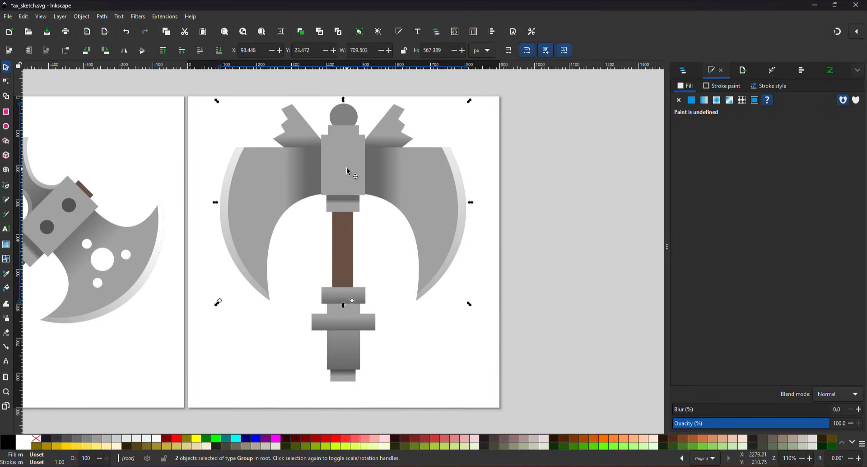
Step: Place both blades behind the head block, group the whole axe, then rotate it diagonally and fit it on the page
{"action": "scroll", "coordinate": [348, 169], "scroll_direction": "down", "scroll_amount": 1}
{"action": "left_click_drag", "start_coordinate": [485, 101], "coordinate": [240, 329]}
{"action": "key", "text": "ctrl+g"}
{"action": "left_click", "coordinate": [386, 163]}
{"action": "left_click_drag", "start_coordinate": [436, 117], "coordinate": [483, 203]}
{"action": "left_click_drag", "start_coordinate": [367, 174], "coordinate": [346, 199]}
{"action": "left_click", "coordinate": [499, 216]}
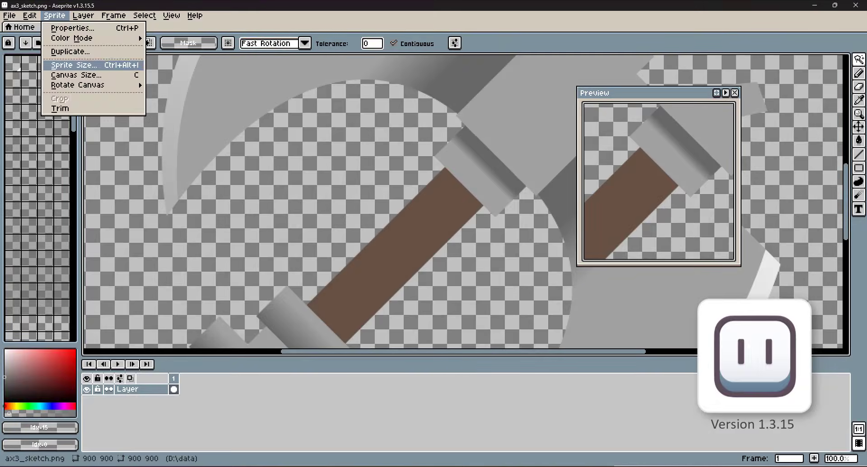
Step: Resize the axe sprite to 64 by 64 px with the aspect ratio locked
{"action": "left_click", "coordinate": [55, 15]}
{"action": "left_click", "coordinate": [75, 66]}
{"action": "type", "text": "64"}
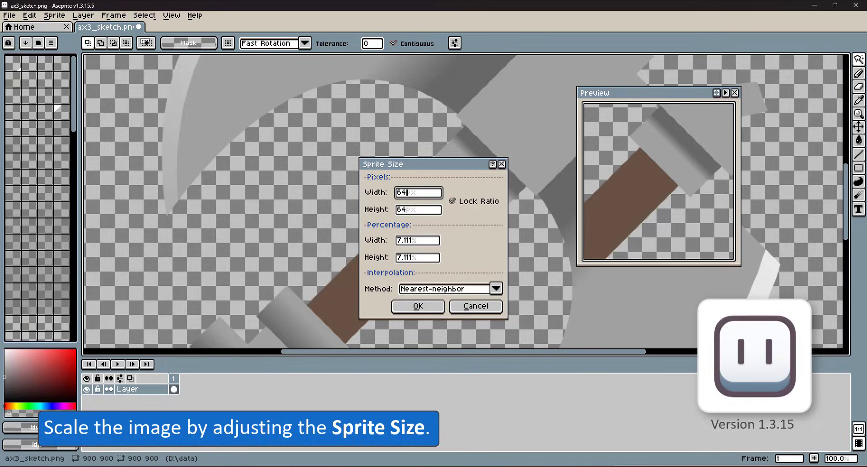
{"action": "left_click", "coordinate": [496, 289]}
{"action": "left_click", "coordinate": [496, 289]}
{"action": "left_click", "coordinate": [435, 308]}
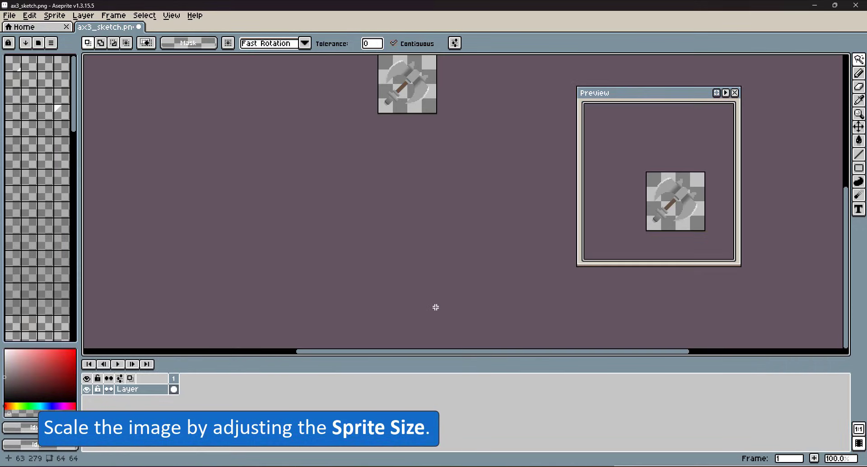
{"action": "scroll", "coordinate": [482, 197], "scroll_direction": "down", "scroll_amount": 1}
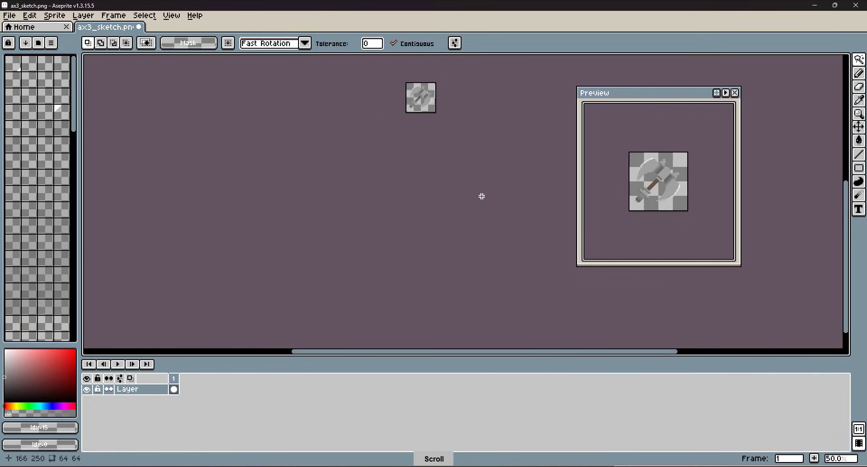
{"action": "scroll", "coordinate": [485, 204], "scroll_direction": "up", "scroll_amount": 5}
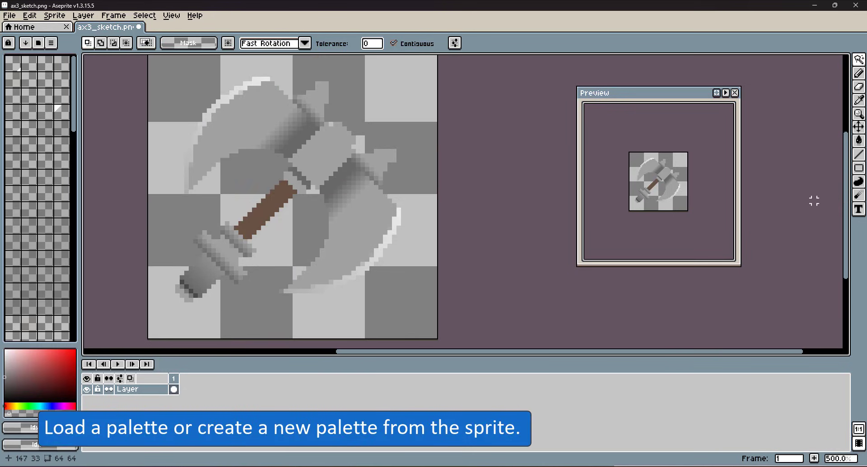
Step: Load the 16-colour palette of mainly greys and three browns
{"action": "left_click", "coordinate": [51, 43]}
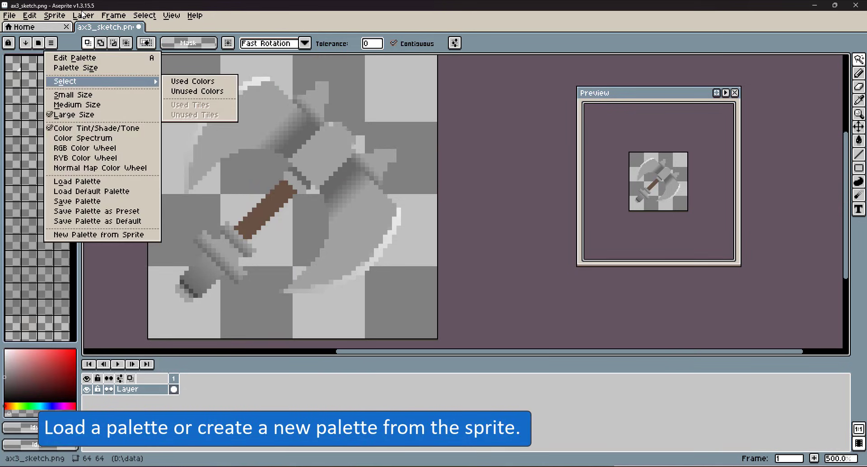
{"action": "left_click", "coordinate": [104, 181]}
{"action": "left_click", "coordinate": [106, 173]}
{"action": "left_click", "coordinate": [351, 238]}
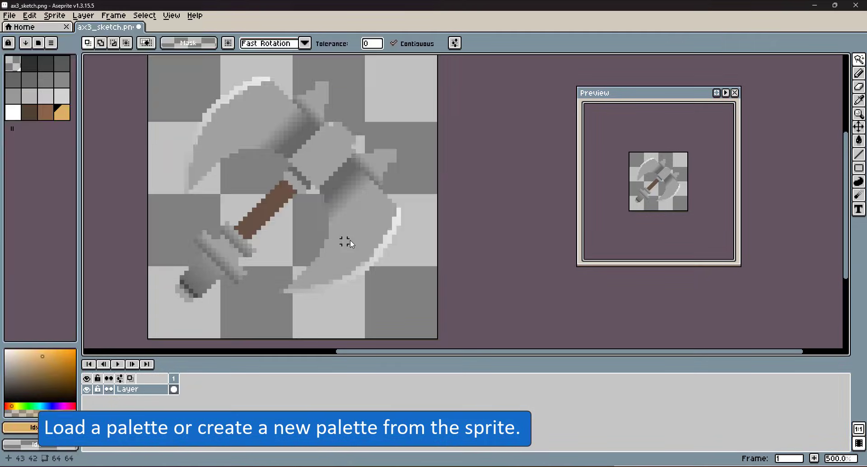
Step: Convert the sprite to Indexed colour mode and fill the axe handle with the mid brown, index 14
{"action": "key", "text": "alt+s"}
{"action": "key", "text": "Down"}
{"action": "key", "text": "Right"}
{"action": "key", "text": "Down"}
{"action": "key", "text": "Down"}
{"action": "key", "text": "Return"}
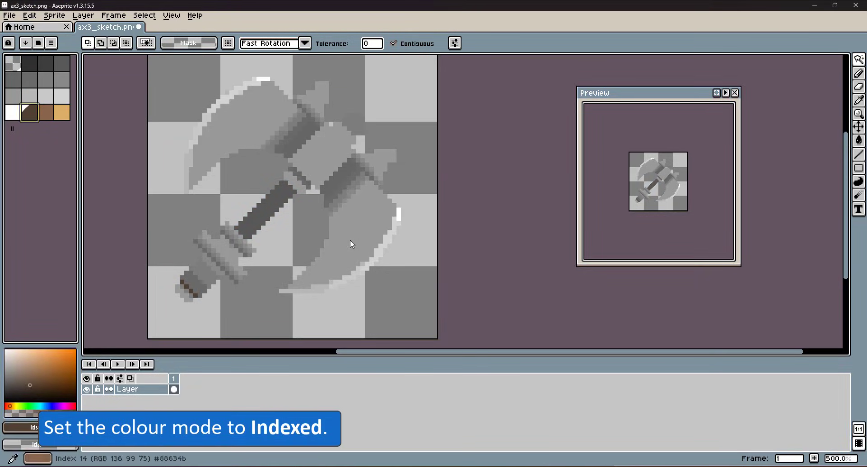
{"action": "left_click", "coordinate": [858, 140]}
{"action": "left_click", "coordinate": [272, 207]}
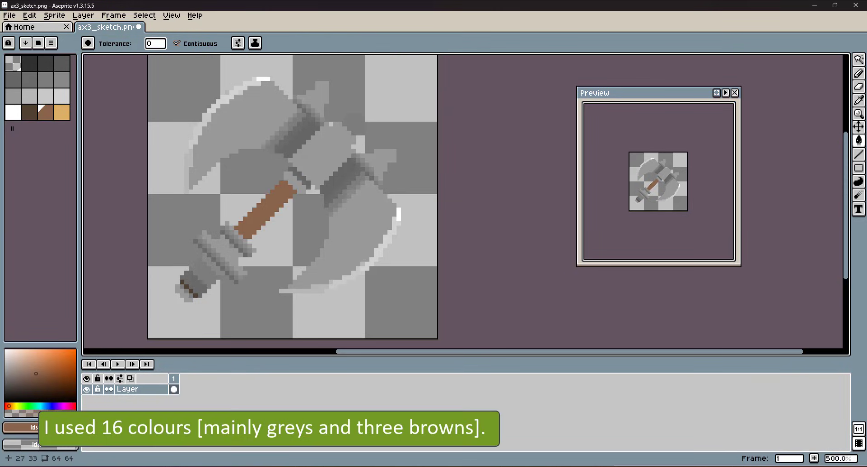
Step: Add an outside outline in dark grey around the axe with the Outline effect, and duplicate the layer
{"action": "left_click", "coordinate": [30, 15]}
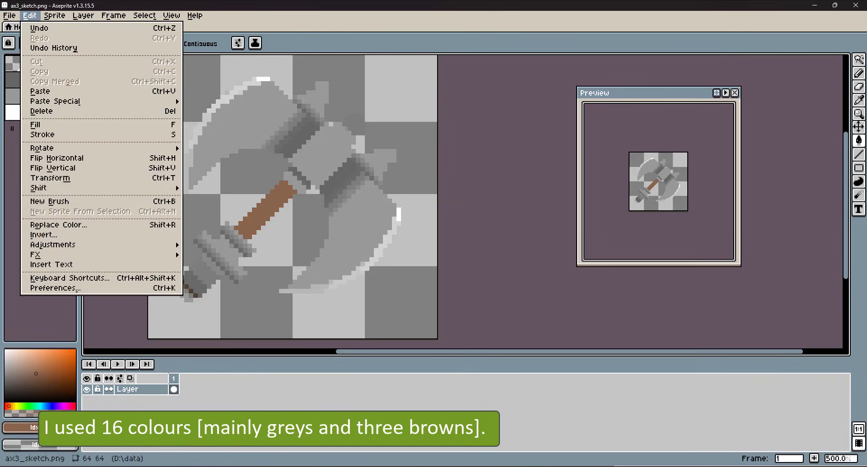
{"action": "mouse_move", "coordinate": [36, 254]}
{"action": "left_click", "coordinate": [206, 254]}
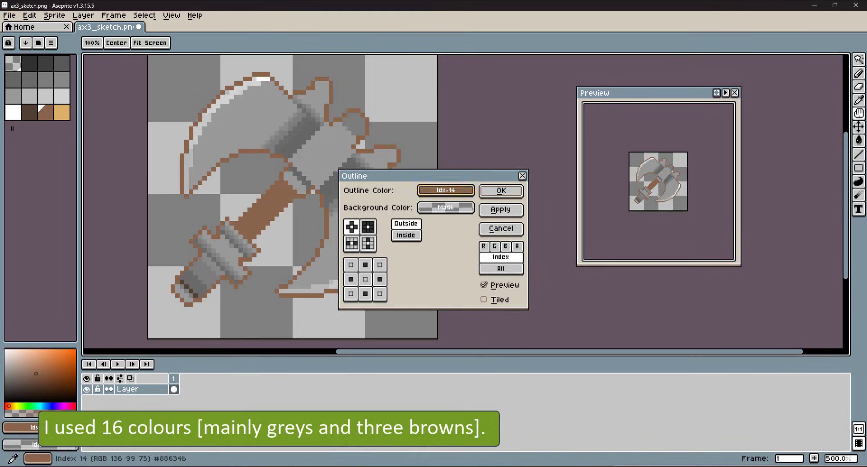
{"action": "left_click", "coordinate": [446, 190]}
{"action": "left_click", "coordinate": [434, 228]}
{"action": "left_click", "coordinate": [501, 190]}
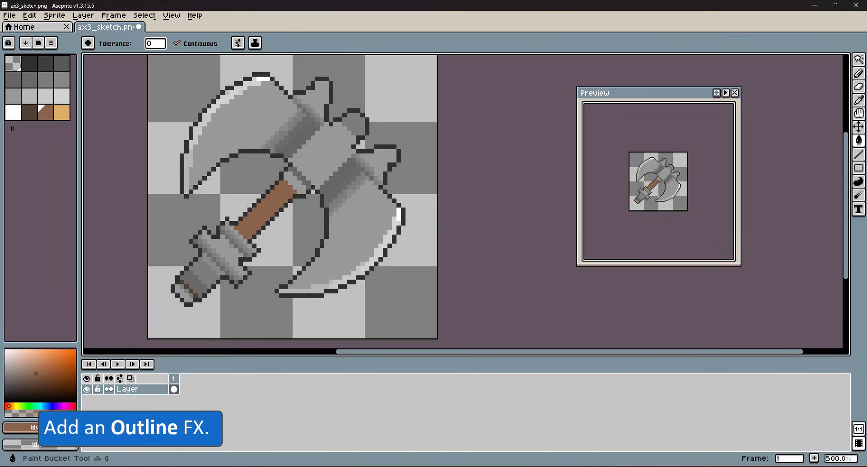
{"action": "left_click", "coordinate": [82, 15]}
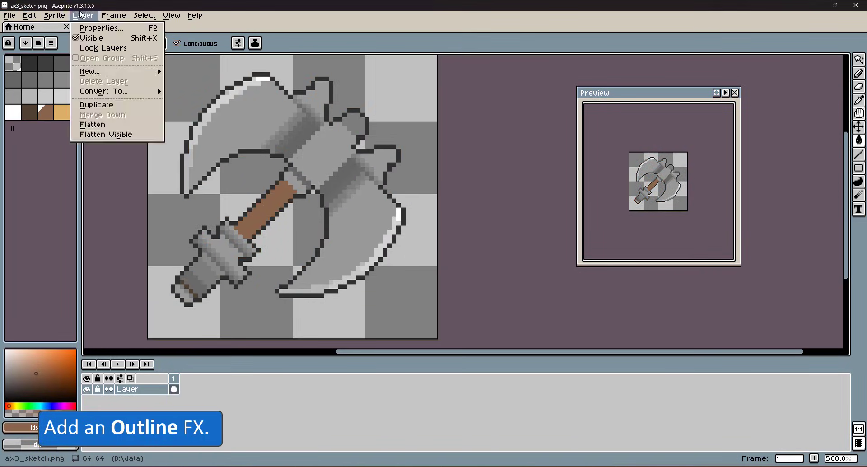
{"action": "left_click", "coordinate": [97, 105]}
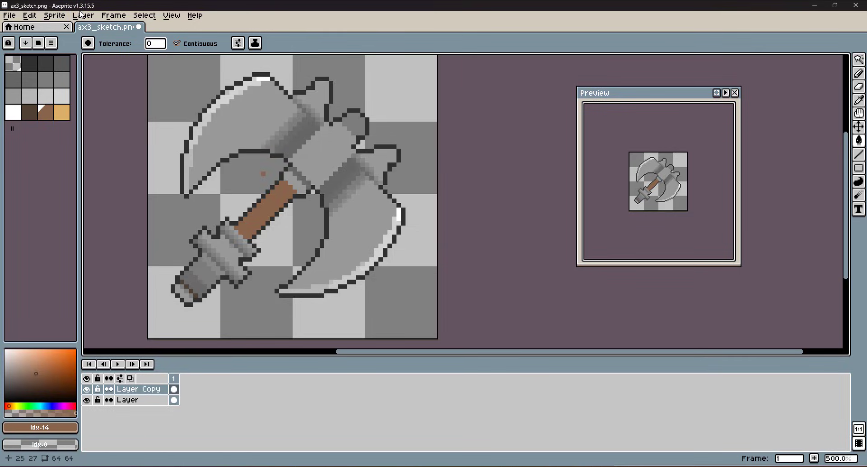
Step: Draw a diagonal dark brown line about 11 px long along the handle's lower edge with the Line tool
{"action": "scroll", "coordinate": [384, 211], "scroll_direction": "up", "scroll_amount": 2}
{"action": "left_click_drag", "start_coordinate": [497, 352], "coordinate": [443, 352]}
{"action": "left_click_drag", "start_coordinate": [846, 210], "coordinate": [846, 196]}
{"action": "key", "text": "l"}
{"action": "left_click", "coordinate": [29, 113]}
{"action": "left_click_drag", "start_coordinate": [329, 216], "coordinate": [256, 288]}
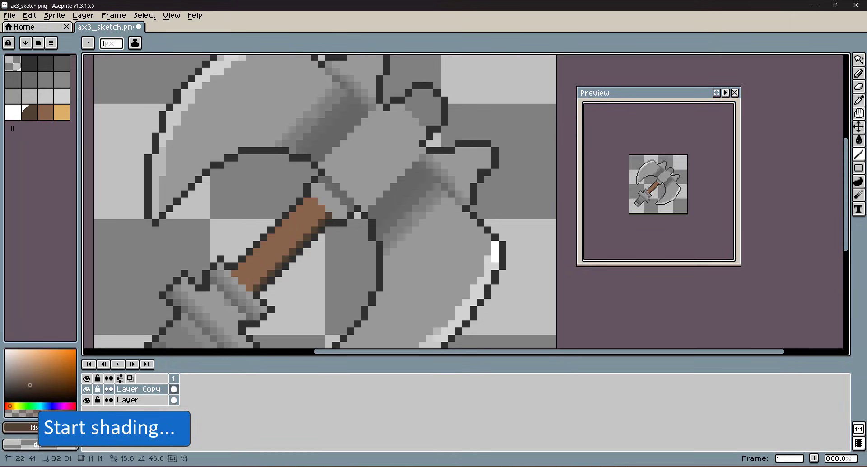
Step: Unlock the palette, mute its dark brown and light brown, and streak the handle with diagonal light brown lines
{"action": "left_click", "coordinate": [30, 112]}
{"action": "left_click", "coordinate": [8, 42]}
{"action": "left_click", "coordinate": [31, 384]}
{"action": "left_click", "coordinate": [62, 112]}
{"action": "left_click", "coordinate": [33, 369]}
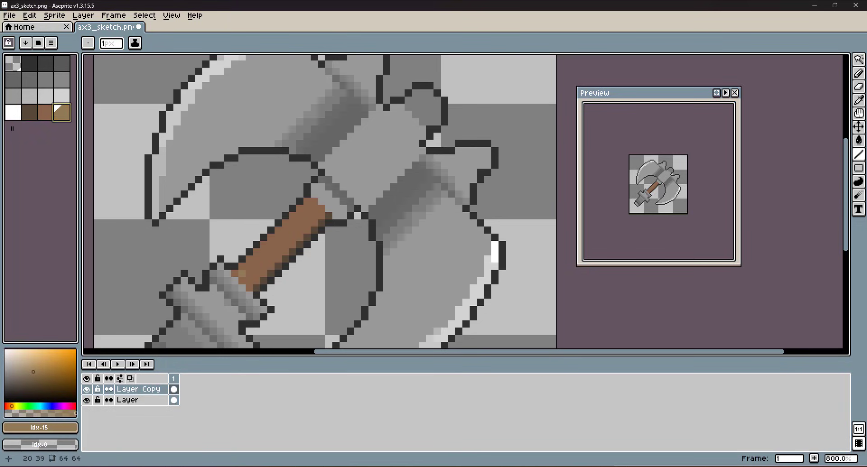
{"action": "mouse_move", "coordinate": [314, 201]}
{"action": "left_mouse_down"}
{"action": "mouse_move", "coordinate": [250, 266]}
{"action": "mouse_move", "coordinate": [315, 202]}
{"action": "left_mouse_up"}
{"action": "left_click_drag", "start_coordinate": [264, 259], "coordinate": [292, 230]}
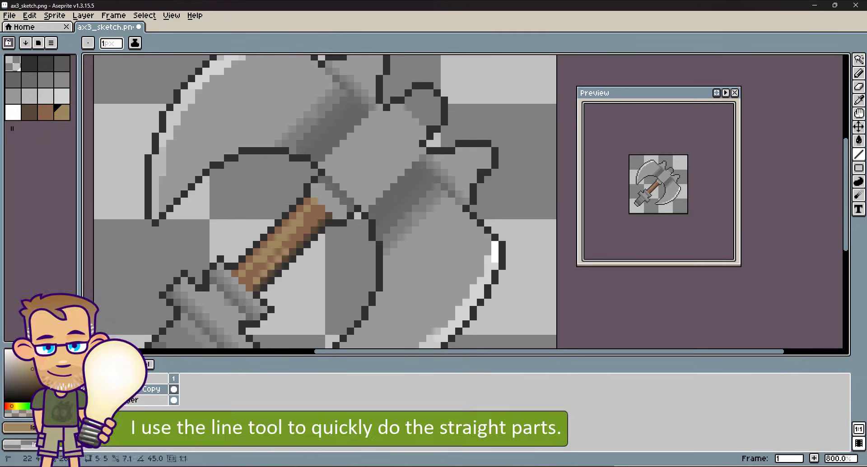
Step: Draw dark grey lines along the head block's edges and where the blades meet the jagged pieces
{"action": "left_click", "coordinate": [322, 223], "text": "alt"}
{"action": "mouse_move", "coordinate": [314, 201]}
{"action": "left_mouse_down"}
{"action": "mouse_move", "coordinate": [321, 208]}
{"action": "mouse_move", "coordinate": [423, 158]}
{"action": "left_mouse_up"}
{"action": "left_click", "coordinate": [45, 63]}
{"action": "left_click", "coordinate": [62, 63]}
{"action": "left_click_drag", "start_coordinate": [372, 216], "coordinate": [422, 165]}
{"action": "left_click_drag", "start_coordinate": [459, 202], "coordinate": [430, 173]}
{"action": "left_click_drag", "start_coordinate": [365, 108], "coordinate": [329, 71]}
{"action": "left_click", "coordinate": [46, 64]}
{"action": "left_click_drag", "start_coordinate": [322, 158], "coordinate": [365, 115]}
Step: Shade the collars at the handle's lower end with dark grey, index 3
{"action": "left_click", "coordinate": [62, 63]}
{"action": "scroll", "coordinate": [212, 257], "scroll_direction": "down", "scroll_amount": 2}
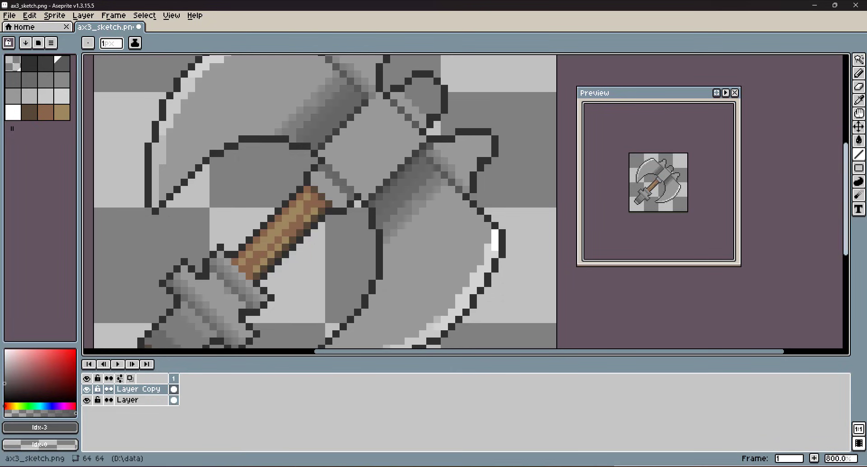
{"action": "key", "text": "bracketleft"}
{"action": "mouse_move", "coordinate": [212, 260]}
{"action": "left_mouse_down"}
{"action": "mouse_move", "coordinate": [234, 282]}
{"action": "mouse_move", "coordinate": [212, 311]}
{"action": "left_mouse_up"}
{"action": "key", "text": "bracketright"}
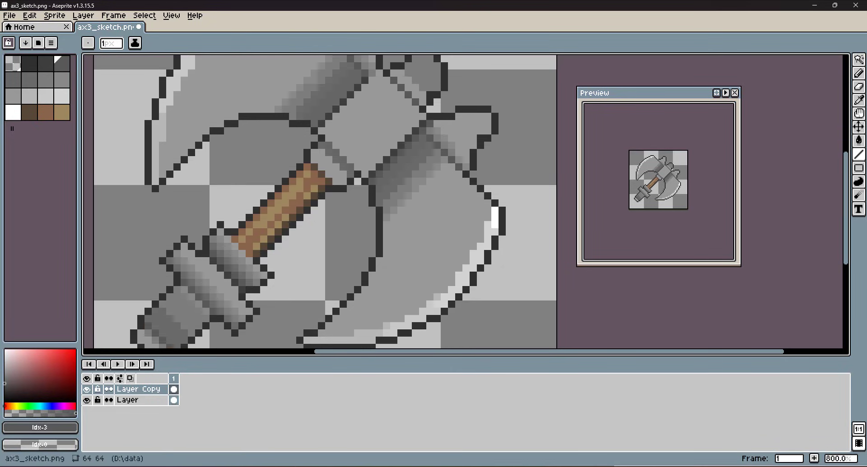
Step: Draw light grey highlight lines along the back edges of both blades, beside the jagged pieces
{"action": "left_click", "coordinate": [46, 96]}
{"action": "left_click_drag", "start_coordinate": [444, 160], "coordinate": [488, 203]}
{"action": "left_click_drag", "start_coordinate": [473, 196], "coordinate": [488, 210]}
{"action": "left_click_drag", "start_coordinate": [846, 207], "coordinate": [845, 186]}
{"action": "left_click_drag", "start_coordinate": [286, 63], "coordinate": [329, 106]}
Step: Draw slanted lighter grey streaks across the faces of both blades for a metallic shine
{"action": "left_click", "coordinate": [29, 96]}
{"action": "left_click_drag", "start_coordinate": [170, 172], "coordinate": [307, 99]}
{"action": "mouse_move", "coordinate": [184, 143]}
{"action": "left_mouse_down"}
{"action": "mouse_move", "coordinate": [293, 77]}
{"action": "mouse_move", "coordinate": [169, 178]}
{"action": "left_mouse_up"}
{"action": "left_click_drag", "start_coordinate": [386, 294], "coordinate": [480, 265]}
{"action": "left_click_drag", "start_coordinate": [379, 323], "coordinate": [481, 294]}
{"action": "left_click_drag", "start_coordinate": [481, 287], "coordinate": [380, 317]}
{"action": "mouse_move", "coordinate": [387, 280]}
{"action": "left_mouse_down"}
{"action": "mouse_move", "coordinate": [466, 252]}
{"action": "mouse_move", "coordinate": [466, 258]}
{"action": "left_mouse_up"}
Step: Streak the head block with diagonal light greys and draw white highlights along its two upper edges
{"action": "mouse_move", "coordinate": [329, 186]}
{"action": "left_mouse_down"}
{"action": "mouse_move", "coordinate": [379, 135]}
{"action": "mouse_move", "coordinate": [322, 186]}
{"action": "left_mouse_up"}
{"action": "left_click_drag", "start_coordinate": [328, 194], "coordinate": [387, 136]}
{"action": "mouse_move", "coordinate": [401, 150]}
{"action": "left_mouse_down"}
{"action": "mouse_move", "coordinate": [344, 208]}
{"action": "mouse_move", "coordinate": [408, 157]}
{"action": "left_mouse_up"}
{"action": "left_click_drag", "start_coordinate": [365, 229], "coordinate": [423, 172]}
{"action": "left_click", "coordinate": [46, 96]}
{"action": "left_click_drag", "start_coordinate": [329, 186], "coordinate": [379, 136]}
{"action": "left_click", "coordinate": [62, 96]}
{"action": "left_click", "coordinate": [13, 112]}
{"action": "left_click_drag", "start_coordinate": [322, 186], "coordinate": [379, 128]}
{"action": "left_click_drag", "start_coordinate": [387, 136], "coordinate": [423, 171]}
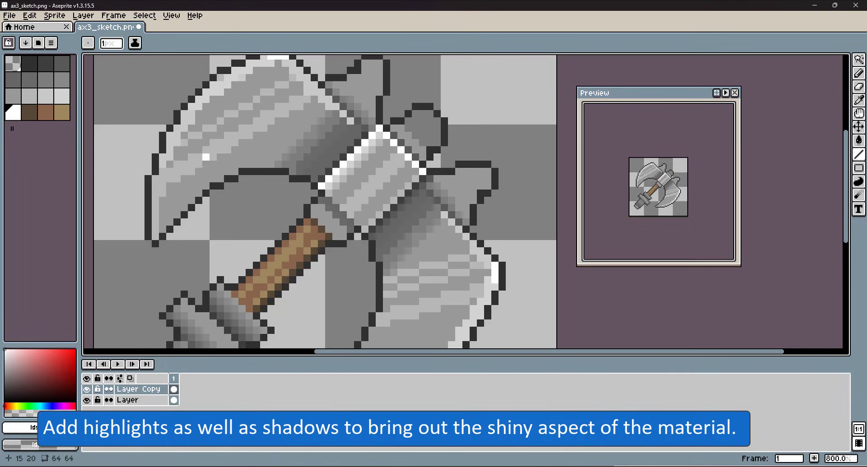
{"action": "left_click", "coordinate": [62, 96]}
{"action": "left_click_drag", "start_coordinate": [351, 208], "coordinate": [401, 157]}
Step: Highlight the collar below the head block in light grey and white, and add white pixels to the top knob and lower spike
{"action": "left_click_drag", "start_coordinate": [314, 208], "coordinate": [343, 236]}
{"action": "left_click", "coordinate": [13, 113]}
{"action": "left_click", "coordinate": [859, 74]}
{"action": "left_click_drag", "start_coordinate": [423, 114], "coordinate": [430, 121]}
{"action": "left_click_drag", "start_coordinate": [473, 172], "coordinate": [444, 179]}
{"action": "left_click_drag", "start_coordinate": [336, 229], "coordinate": [307, 207]}
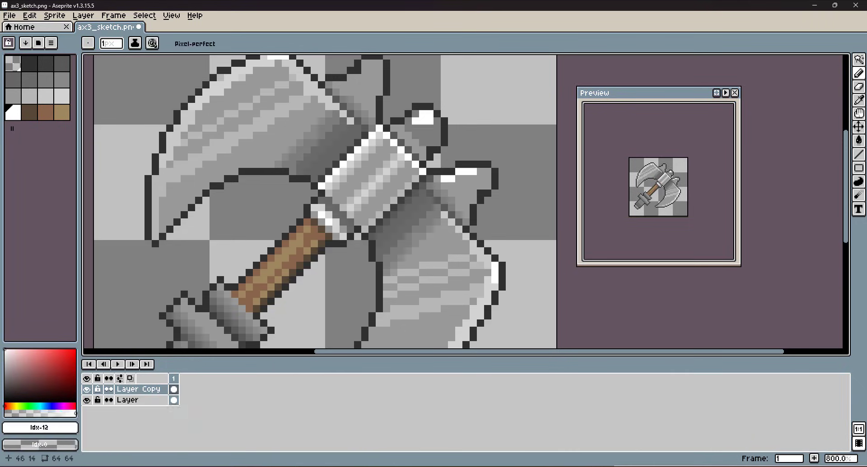
Step: Soften the white highlights on the top knob and lower spike with light grey pixels
{"action": "left_click", "coordinate": [29, 96]}
{"action": "left_click_drag", "start_coordinate": [423, 128], "coordinate": [437, 136]}
{"action": "left_click", "coordinate": [430, 114]}
{"action": "left_click", "coordinate": [61, 96]}
{"action": "left_click", "coordinate": [481, 172]}
{"action": "left_click", "coordinate": [459, 179]}
{"action": "left_click", "coordinate": [61, 64]}
{"action": "left_click_drag", "start_coordinate": [481, 193], "coordinate": [458, 186]}
{"action": "key", "text": "ctrl+z"}
Step: Shade the upper spike and the base of the top knob with highlight and grey pixels picked from the axe
{"action": "mouse_move", "coordinate": [365, 63]}
{"action": "left_mouse_down"}
{"action": "mouse_move", "coordinate": [365, 85]}
{"action": "mouse_move", "coordinate": [343, 93]}
{"action": "mouse_move", "coordinate": [372, 71]}
{"action": "left_mouse_up"}
{"action": "left_click", "coordinate": [379, 128], "text": "alt"}
{"action": "mouse_move", "coordinate": [358, 71]}
{"action": "left_mouse_down"}
{"action": "mouse_move", "coordinate": [350, 78]}
{"action": "mouse_move", "coordinate": [379, 92]}
{"action": "left_mouse_up"}
{"action": "left_click", "coordinate": [329, 99], "text": "alt"}
{"action": "left_click", "coordinate": [364, 99]}
{"action": "left_click", "coordinate": [387, 128], "text": "alt"}
{"action": "left_click", "coordinate": [401, 128]}
{"action": "left_click", "coordinate": [409, 121], "text": "alt"}
{"action": "left_click_drag", "start_coordinate": [408, 136], "coordinate": [423, 150]}
Step: Paint white highlights along the cutting edges of both axe blades
{"action": "left_click", "coordinate": [329, 222], "text": "alt"}
{"action": "mouse_move", "coordinate": [213, 85]}
{"action": "left_mouse_down"}
{"action": "mouse_move", "coordinate": [177, 121]}
{"action": "mouse_move", "coordinate": [256, 63]}
{"action": "left_mouse_up"}
{"action": "left_click_drag", "start_coordinate": [177, 129], "coordinate": [177, 135]}
{"action": "left_click_drag", "start_coordinate": [845, 186], "coordinate": [845, 214]}
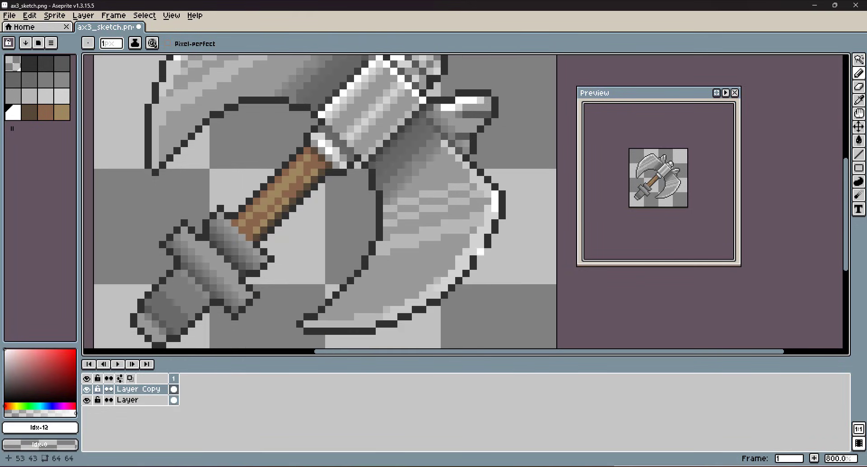
{"action": "left_click_drag", "start_coordinate": [474, 252], "coordinate": [495, 216]}
Step: Paint a bright slanted streak across the lower blade and extend the white highlight down the upper blade's cutting edge
{"action": "left_click", "coordinate": [474, 244], "text": "alt"}
{"action": "left_click_drag", "start_coordinate": [372, 266], "coordinate": [379, 245]}
{"action": "left_click_drag", "start_coordinate": [408, 238], "coordinate": [445, 230]}
{"action": "left_click_drag", "start_coordinate": [459, 223], "coordinate": [466, 223]}
{"action": "left_click", "coordinate": [480, 230], "text": "alt"}
{"action": "left_click_drag", "start_coordinate": [169, 62], "coordinate": [156, 121]}
Step: Paint white highlights and grey shading on the two collars at the handle's lower end
{"action": "left_click_drag", "start_coordinate": [213, 223], "coordinate": [221, 215]}
{"action": "left_click", "coordinate": [249, 244], "text": "alt"}
{"action": "left_click_drag", "start_coordinate": [228, 223], "coordinate": [263, 259]}
{"action": "left_click", "coordinate": [228, 224], "text": "alt"}
{"action": "left_click_drag", "start_coordinate": [170, 245], "coordinate": [184, 230]}
{"action": "mouse_move", "coordinate": [191, 238]}
{"action": "left_mouse_down"}
{"action": "mouse_move", "coordinate": [220, 260]}
{"action": "mouse_move", "coordinate": [213, 295]}
{"action": "mouse_move", "coordinate": [198, 288]}
{"action": "left_mouse_up"}
{"action": "left_click", "coordinate": [227, 252], "text": "alt"}
{"action": "left_click", "coordinate": [227, 259], "text": "alt"}
{"action": "left_click", "coordinate": [177, 259], "text": "alt"}
{"action": "left_click_drag", "start_coordinate": [170, 245], "coordinate": [235, 310]}
Step: Erase outer outline pixels at both ends of the lowest collar and hide the original layer
{"action": "key", "text": "e"}
{"action": "left_click_drag", "start_coordinate": [234, 317], "coordinate": [221, 302]}
{"action": "left_click", "coordinate": [87, 400]}
{"action": "left_click_drag", "start_coordinate": [163, 245], "coordinate": [177, 259]}
{"action": "key", "text": "b"}
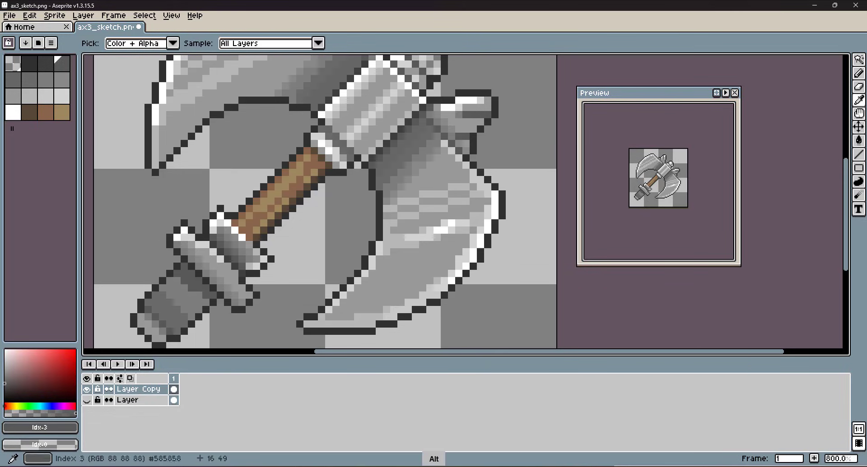
Step: Shade the pommel with dark grey and cover it with a chequered pattern of dark and lighter grey pixels
{"action": "left_click", "coordinate": [45, 64]}
{"action": "left_click_drag", "start_coordinate": [148, 317], "coordinate": [163, 332]}
{"action": "mouse_move", "coordinate": [184, 266]}
{"action": "left_mouse_down"}
{"action": "mouse_move", "coordinate": [213, 295]}
{"action": "mouse_move", "coordinate": [184, 288]}
{"action": "left_mouse_up"}
{"action": "mouse_move", "coordinate": [177, 324]}
{"action": "left_mouse_down"}
{"action": "mouse_move", "coordinate": [199, 302]}
{"action": "mouse_move", "coordinate": [177, 281]}
{"action": "left_mouse_up"}
{"action": "left_click", "coordinate": [162, 309], "text": "alt"}
{"action": "left_click", "coordinate": [170, 287], "text": "alt"}
{"action": "left_click", "coordinate": [185, 302]}
Step: Decorate the lowest collar with alternating dark and light grey pixels
{"action": "left_click", "coordinate": [170, 236], "text": "alt"}
{"action": "left_click", "coordinate": [185, 237]}
{"action": "left_click_drag", "start_coordinate": [234, 295], "coordinate": [242, 294]}
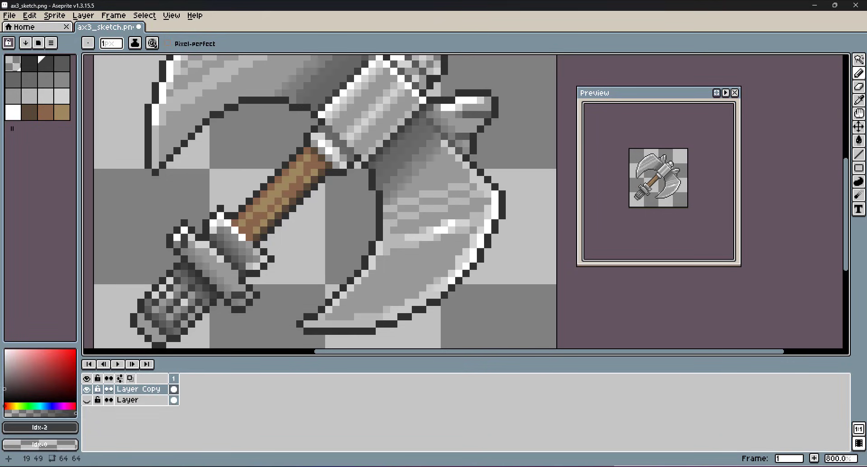
{"action": "left_click", "coordinate": [206, 259], "text": "alt"}
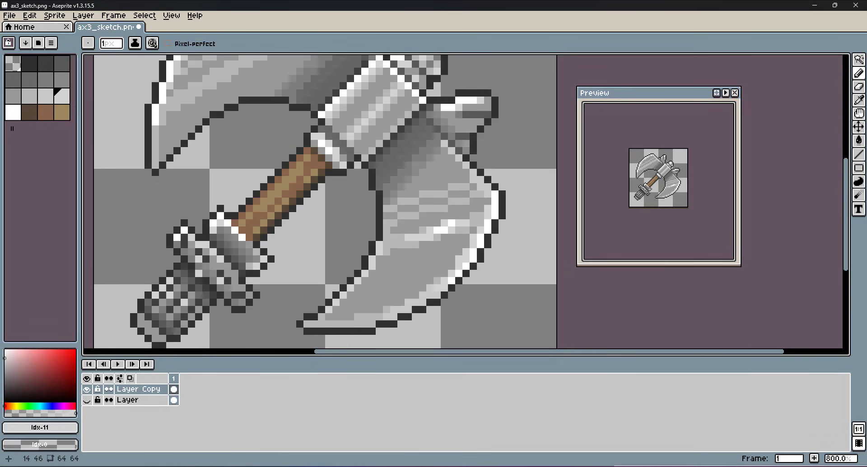
Step: Add a pattern of dark dots with light and white accent pixels across the head block
{"action": "scroll", "coordinate": [199, 274], "scroll_direction": "up", "scroll_amount": 4}
{"action": "left_click", "coordinate": [401, 178], "text": "alt"}
{"action": "left_click", "coordinate": [373, 243]}
{"action": "mouse_move", "coordinate": [351, 221]}
{"action": "left_mouse_down"}
{"action": "mouse_move", "coordinate": [350, 213]}
{"action": "mouse_move", "coordinate": [380, 235]}
{"action": "left_mouse_up"}
{"action": "left_click_drag", "start_coordinate": [393, 214], "coordinate": [402, 206]}
{"action": "left_click", "coordinate": [423, 206], "text": "alt"}
{"action": "left_click_drag", "start_coordinate": [372, 249], "coordinate": [379, 243]}
{"action": "left_click", "coordinate": [278, 207], "text": "alt"}
{"action": "left_click", "coordinate": [380, 192]}
{"action": "left_click", "coordinate": [350, 221]}
{"action": "left_click", "coordinate": [373, 235]}
{"action": "left_click", "coordinate": [387, 214]}
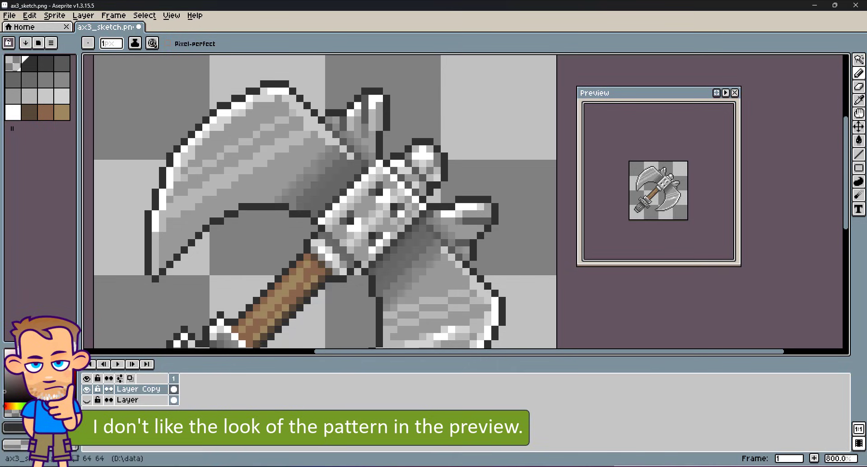
Step: Undo the dotted pattern strokes on the head block
{"action": "key", "text": "ctrl+z"}
{"action": "key", "text": "ctrl+z"}
{"action": "key", "text": "ctrl+z"}
{"action": "key", "text": "ctrl+z"}
{"action": "key", "text": "ctrl+z"}
{"action": "key", "text": "ctrl+z"}
{"action": "key", "text": "ctrl+z"}
{"action": "key", "text": "ctrl+z"}
{"action": "key", "text": "ctrl+z"}
{"action": "key", "text": "ctrl+z"}
{"action": "key", "text": "ctrl+z"}
{"action": "key", "text": "ctrl+z"}
Step: Draw a new pattern of broken dark and lighter grey lines across the head block
{"action": "left_click", "coordinate": [401, 177], "text": "alt"}
{"action": "mouse_move", "coordinate": [380, 184]}
{"action": "left_mouse_down"}
{"action": "mouse_move", "coordinate": [350, 214]}
{"action": "mouse_move", "coordinate": [365, 228]}
{"action": "left_mouse_up"}
{"action": "mouse_move", "coordinate": [373, 206]}
{"action": "left_mouse_down"}
{"action": "mouse_move", "coordinate": [379, 214]}
{"action": "mouse_move", "coordinate": [343, 229]}
{"action": "left_mouse_up"}
{"action": "left_click", "coordinate": [357, 236], "text": "alt"}
{"action": "left_click", "coordinate": [278, 207], "text": "alt"}
{"action": "left_click_drag", "start_coordinate": [380, 186], "coordinate": [372, 192]}
{"action": "left_click_drag", "start_coordinate": [357, 207], "coordinate": [358, 221]}
{"action": "left_click", "coordinate": [372, 207]}
Step: Draw an angular dark grey line pattern on the lower blade, undoing the last stray stroke
{"action": "left_click", "coordinate": [859, 155]}
{"action": "scroll", "coordinate": [430, 181], "scroll_direction": "down", "scroll_amount": 3}
{"action": "left_click", "coordinate": [430, 163], "text": "alt"}
{"action": "left_click_drag", "start_coordinate": [430, 184], "coordinate": [473, 256]}
{"action": "left_click_drag", "start_coordinate": [416, 213], "coordinate": [409, 220]}
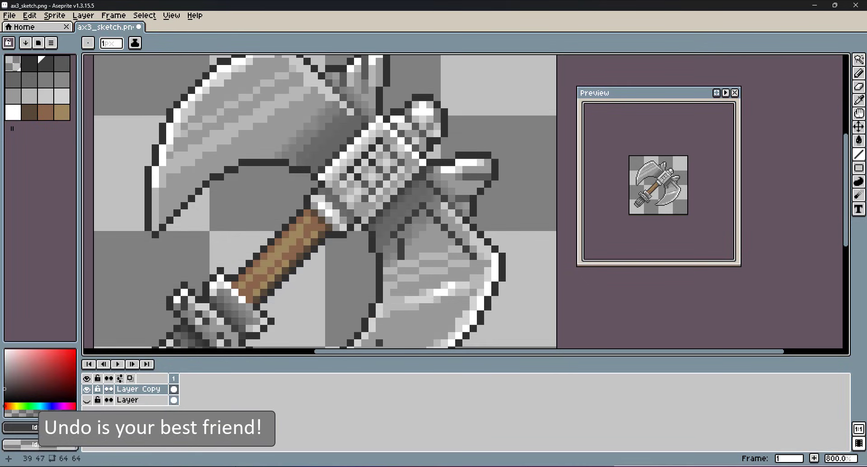
{"action": "left_click", "coordinate": [859, 74]}
{"action": "mouse_move", "coordinate": [408, 264]}
{"action": "left_mouse_down"}
{"action": "mouse_move", "coordinate": [415, 307]}
{"action": "mouse_move", "coordinate": [387, 336]}
{"action": "left_mouse_up"}
{"action": "key", "text": "ctrl+z"}
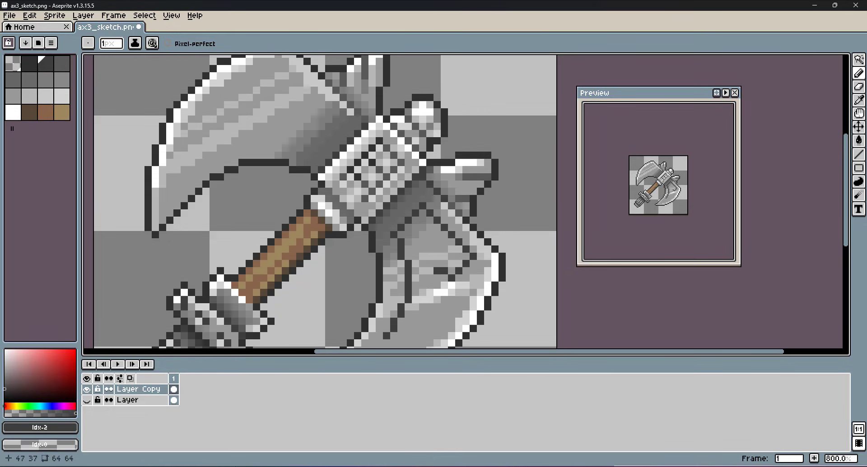
Step: Add light grey and white lines beside the dark pattern on the lower blade to convey depth
{"action": "left_click", "coordinate": [444, 206], "text": "alt"}
{"action": "left_click_drag", "start_coordinate": [423, 213], "coordinate": [401, 234]}
{"action": "mouse_move", "coordinate": [394, 336]}
{"action": "left_mouse_down"}
{"action": "mouse_move", "coordinate": [408, 242]}
{"action": "mouse_move", "coordinate": [430, 250]}
{"action": "left_mouse_up"}
{"action": "left_click", "coordinate": [445, 293], "text": "alt"}
{"action": "left_click_drag", "start_coordinate": [416, 278], "coordinate": [416, 286]}
{"action": "left_click_drag", "start_coordinate": [459, 279], "coordinate": [481, 257]}
{"action": "left_click", "coordinate": [386, 235], "text": "alt"}
{"action": "mouse_move", "coordinate": [387, 336]}
{"action": "left_mouse_down"}
{"action": "mouse_move", "coordinate": [409, 293]}
{"action": "mouse_move", "coordinate": [466, 263]}
{"action": "left_mouse_up"}
Step: Draw a matching angular pattern of dark grey lines on the upper blade
{"action": "left_click", "coordinate": [473, 257], "text": "alt"}
{"action": "left_click", "coordinate": [859, 154]}
{"action": "scroll", "coordinate": [319, 170], "scroll_direction": "up", "scroll_amount": 3}
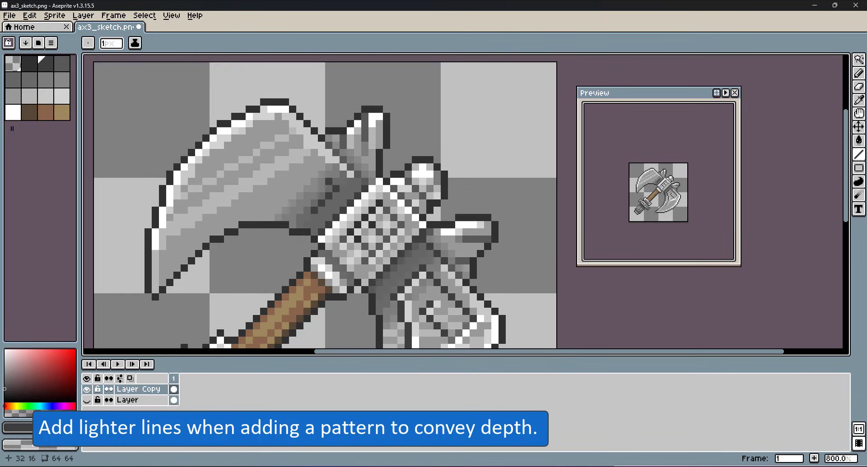
{"action": "mouse_move", "coordinate": [272, 138]}
{"action": "left_mouse_down"}
{"action": "mouse_move", "coordinate": [257, 145]}
{"action": "mouse_move", "coordinate": [272, 181]}
{"action": "left_mouse_up"}
{"action": "left_click_drag", "start_coordinate": [307, 203], "coordinate": [242, 196]}
{"action": "left_click_drag", "start_coordinate": [242, 196], "coordinate": [206, 218]}
Step: Add light grey and white lines beside the dark pattern on the upper blade
{"action": "left_click", "coordinate": [336, 167], "text": "alt"}
{"action": "left_click_drag", "start_coordinate": [343, 189], "coordinate": [322, 211]}
{"action": "left_click", "coordinate": [278, 109], "text": "alt"}
{"action": "left_click_drag", "start_coordinate": [278, 138], "coordinate": [264, 152]}
{"action": "left_click", "coordinate": [293, 182]}
{"action": "left_click_drag", "start_coordinate": [285, 203], "coordinate": [242, 203]}
{"action": "left_click", "coordinate": [235, 131], "text": "alt"}
{"action": "left_click_drag", "start_coordinate": [235, 210], "coordinate": [213, 218]}
{"action": "key", "text": "b"}
{"action": "left_click_drag", "start_coordinate": [264, 203], "coordinate": [279, 203]}
Step: Add a small dark dot with lighter accent pixels near the pointed tip of each blade
{"action": "left_click", "coordinate": [292, 218], "text": "alt"}
{"action": "mouse_move", "coordinate": [213, 210]}
{"action": "left_mouse_down"}
{"action": "mouse_move", "coordinate": [170, 247]}
{"action": "mouse_move", "coordinate": [177, 254]}
{"action": "left_mouse_up"}
{"action": "left_click", "coordinate": [177, 247]}
{"action": "left_click", "coordinate": [191, 261], "text": "alt"}
{"action": "left_click", "coordinate": [184, 225], "text": "alt"}
{"action": "scroll", "coordinate": [813, 232], "scroll_direction": "down", "scroll_amount": 2}
{"action": "left_click_drag", "start_coordinate": [846, 198], "coordinate": [845, 228]}
{"action": "left_click", "coordinate": [434, 293], "text": "alt"}
{"action": "left_click_drag", "start_coordinate": [373, 286], "coordinate": [365, 293]}
{"action": "left_click", "coordinate": [401, 300], "text": "alt"}
{"action": "left_click_drag", "start_coordinate": [372, 300], "coordinate": [380, 300]}
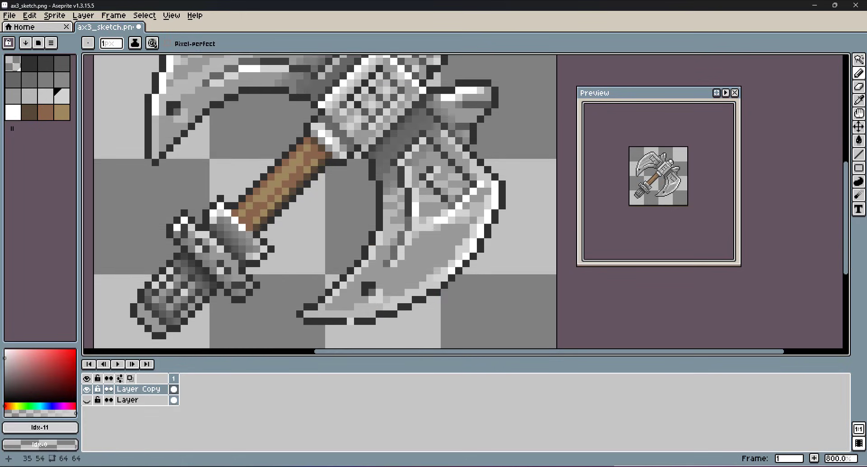
Step: Retouch the pixels where the handle meets the collar and close the gap in the lower blade's outline
{"action": "left_click", "coordinate": [322, 163], "text": "alt"}
{"action": "left_click_drag", "start_coordinate": [314, 148], "coordinate": [307, 139]}
{"action": "left_click", "coordinate": [307, 133], "text": "alt"}
{"action": "left_click", "coordinate": [322, 149]}
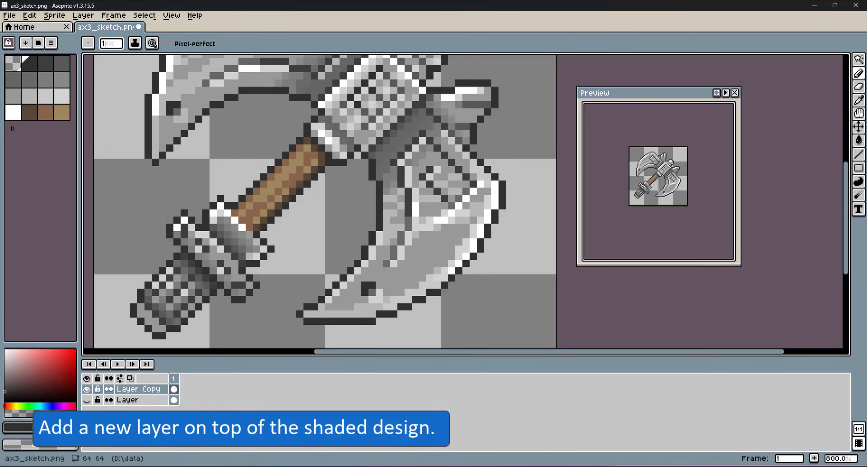
Step: Add a new layer above the shaded design, set it to Overlay and lower its opacity to about 49%
{"action": "left_click", "coordinate": [83, 16]}
{"action": "mouse_move", "coordinate": [93, 60]}
{"action": "left_click", "coordinate": [194, 69]}
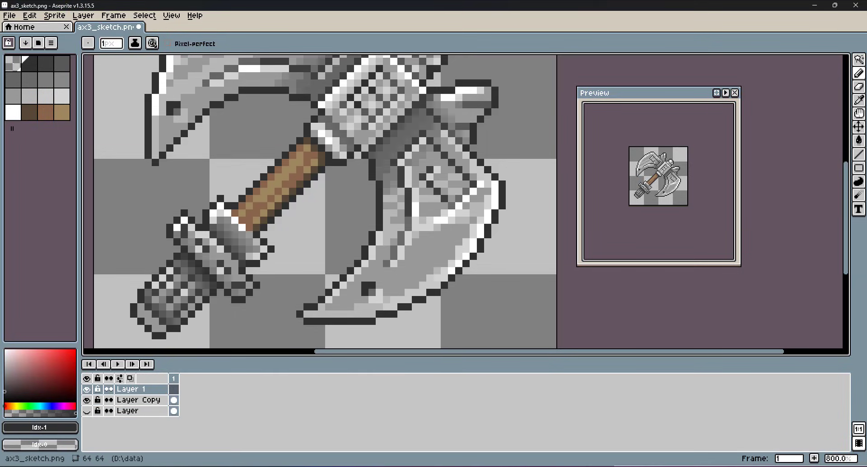
{"action": "double_click", "coordinate": [141, 389]}
{"action": "left_click", "coordinate": [792, 432]}
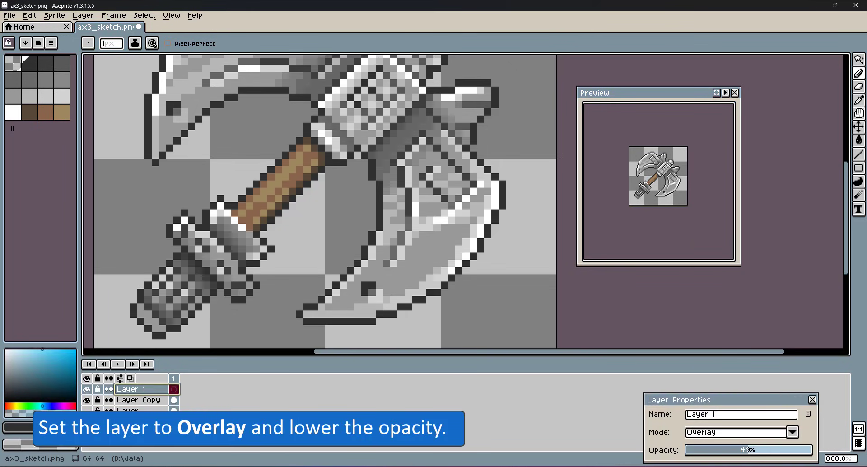
Step: Unlock the palette for editing and add a light blue with hue 193° to it
{"action": "left_click", "coordinate": [8, 43]}
{"action": "left_click", "coordinate": [39, 350]}
{"action": "left_click", "coordinate": [72, 427]}
Step: Paint light blue highlights along the upper blade's cutting edge and outline and on the upper spike
{"action": "left_click_drag", "start_coordinate": [846, 217], "coordinate": [846, 195]}
{"action": "left_click", "coordinate": [859, 73]}
{"action": "left_click_drag", "start_coordinate": [155, 156], "coordinate": [155, 207]}
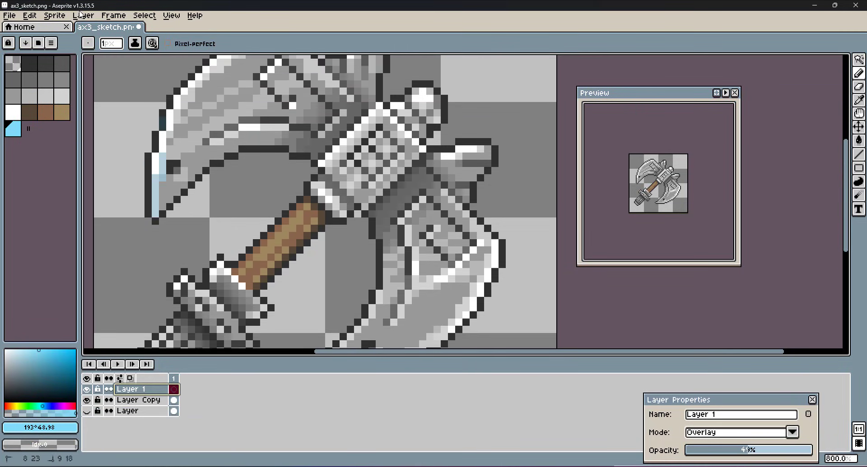
{"action": "left_click_drag", "start_coordinate": [162, 127], "coordinate": [156, 142]}
{"action": "left_click", "coordinate": [155, 135]}
{"action": "left_click_drag", "start_coordinate": [845, 199], "coordinate": [846, 173]}
{"action": "mouse_move", "coordinate": [170, 214]}
{"action": "left_mouse_down"}
{"action": "mouse_move", "coordinate": [220, 135]}
{"action": "mouse_move", "coordinate": [270, 104]}
{"action": "left_mouse_up"}
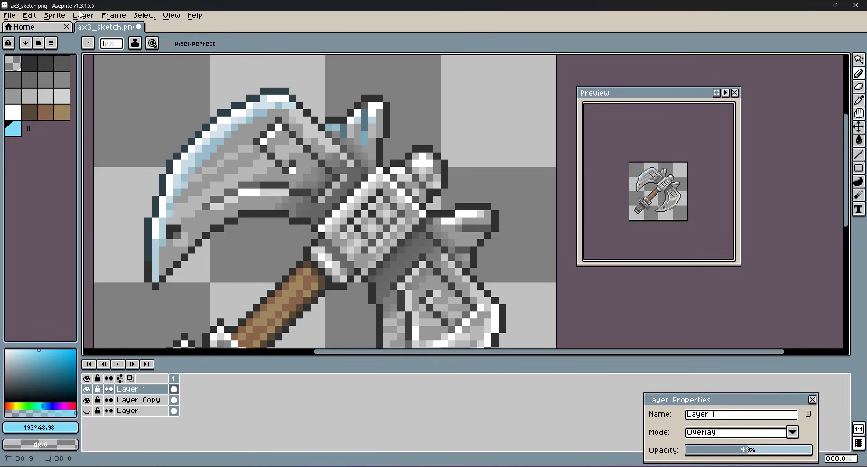
Step: Paint light blue highlights on the head block's upper edge, the blade streaks, top knob, collars and pommel
{"action": "left_click_drag", "start_coordinate": [334, 224], "coordinate": [380, 176]}
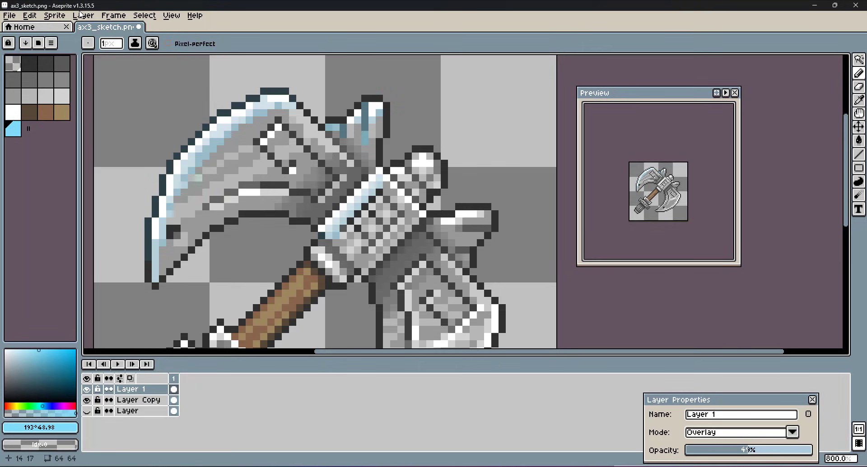
{"action": "left_click_drag", "start_coordinate": [192, 178], "coordinate": [228, 162]}
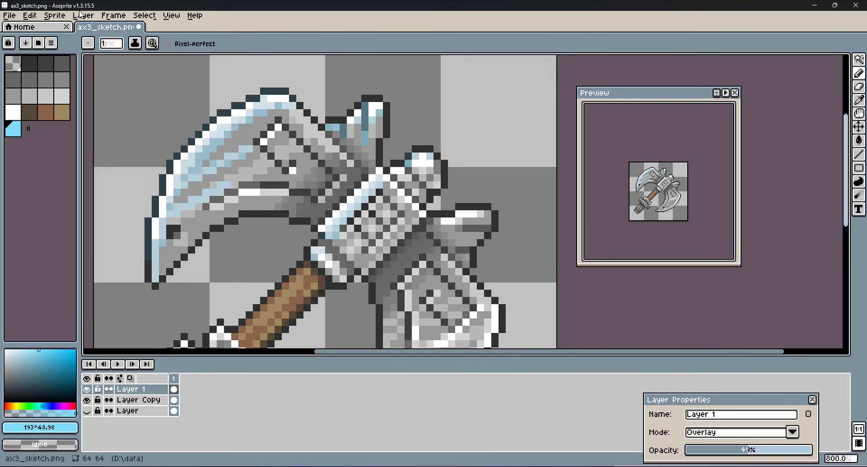
{"action": "scroll", "coordinate": [220, 262], "scroll_direction": "down", "scroll_amount": 3}
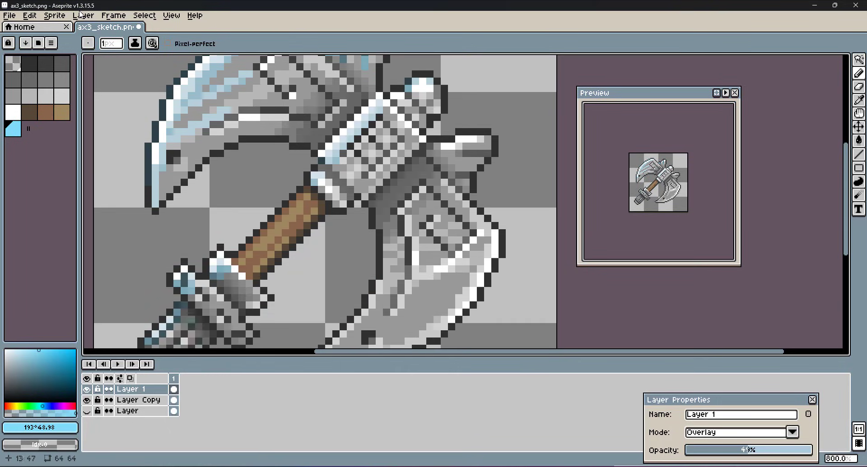
{"action": "scroll", "coordinate": [221, 327], "scroll_direction": "down", "scroll_amount": 5}
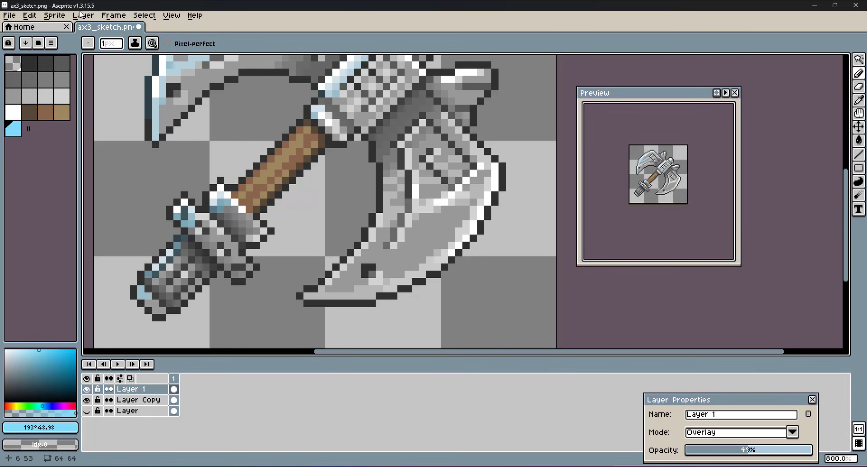
Step: On Layer Copy, repaint a pixel at the end of the pommel with dark grey
{"action": "key", "text": "Down"}
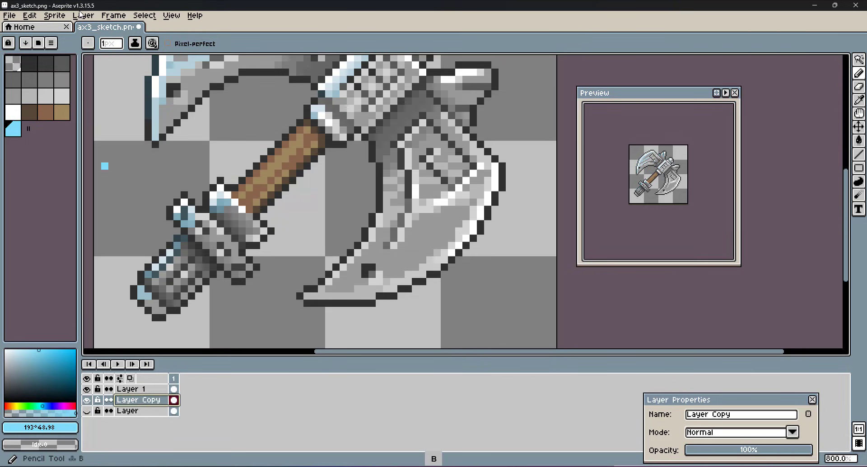
{"action": "left_click", "coordinate": [155, 297], "text": "alt"}
{"action": "left_click", "coordinate": [148, 296]}
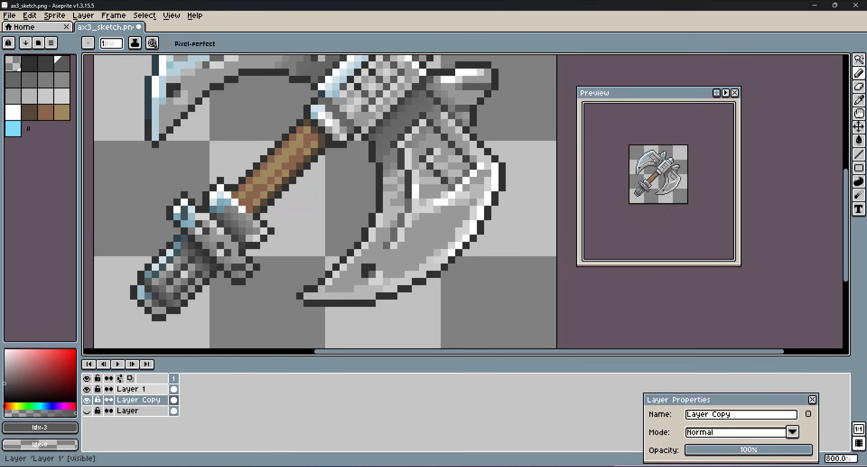
Step: Return to Layer 1 and add a golden yellow with hue 46°, saturation 88 and value 100 to the palette
{"action": "left_click", "coordinate": [138, 389]}
{"action": "left_click", "coordinate": [41, 354]}
{"action": "left_click", "coordinate": [13, 406]}
{"action": "left_click_drag", "start_coordinate": [40, 354], "coordinate": [67, 349]}
{"action": "left_click", "coordinate": [72, 442]}
{"action": "left_click", "coordinate": [73, 427]}
Step: Paint golden yellow reflections on the pommel's lower edge, the lower collars and the handle
{"action": "left_click_drag", "start_coordinate": [156, 310], "coordinate": [162, 310]}
{"action": "left_click_drag", "start_coordinate": [177, 303], "coordinate": [191, 289]}
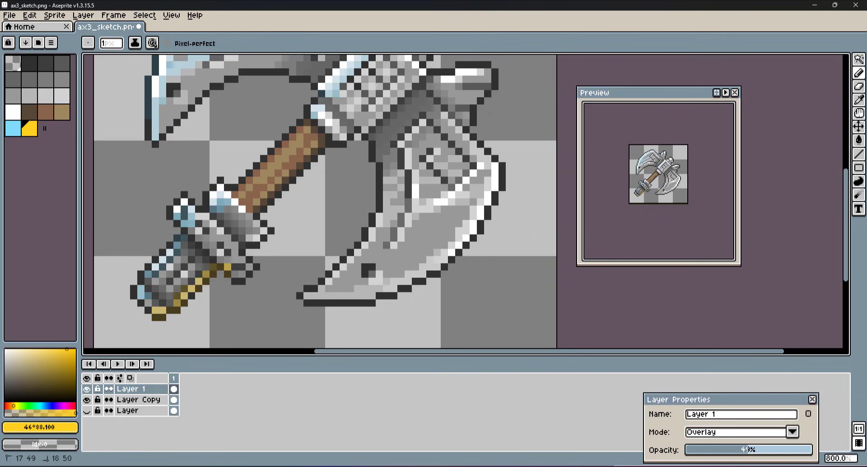
{"action": "left_click_drag", "start_coordinate": [264, 173], "coordinate": [300, 144]}
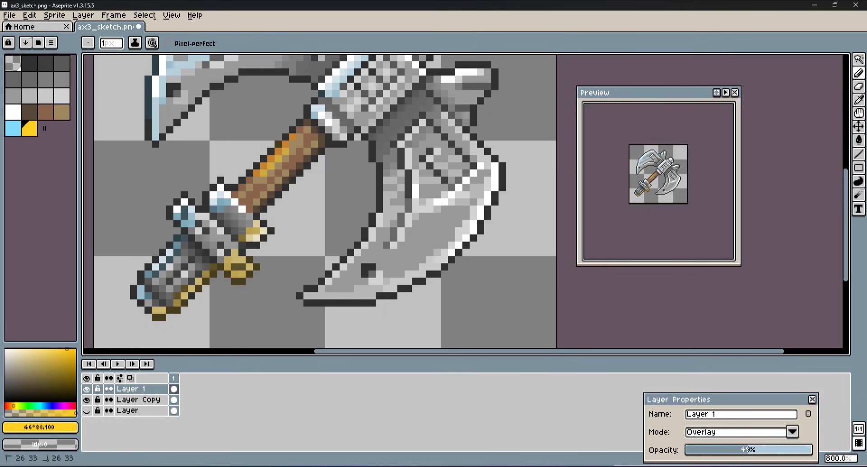
Step: Paint golden yellow reflections on the lower blade's cutting edge, lower spike, head block's lower side and upper blade's underside
{"action": "mouse_move", "coordinate": [316, 296]}
{"action": "left_mouse_down"}
{"action": "mouse_move", "coordinate": [409, 283]}
{"action": "mouse_move", "coordinate": [481, 202]}
{"action": "left_mouse_up"}
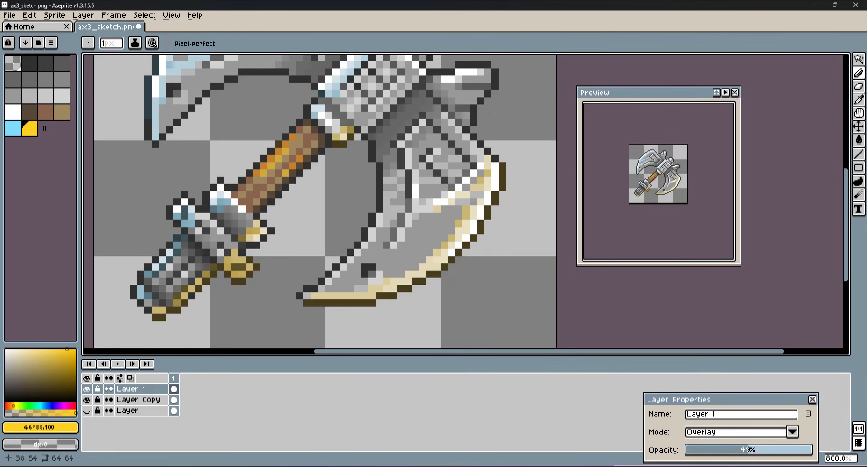
{"action": "scroll", "coordinate": [459, 201], "scroll_direction": "up", "scroll_amount": 3}
{"action": "left_click_drag", "start_coordinate": [495, 165], "coordinate": [473, 215]}
{"action": "left_click_drag", "start_coordinate": [430, 136], "coordinate": [437, 144]}
{"action": "left_click_drag", "start_coordinate": [364, 219], "coordinate": [417, 163]}
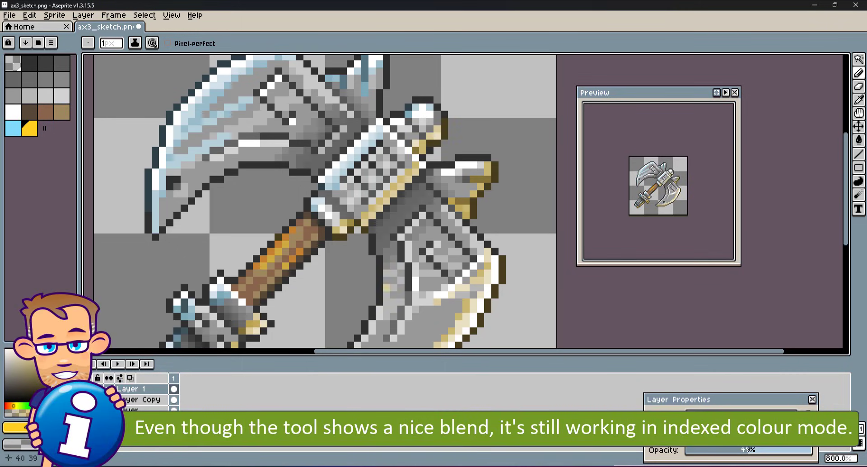
{"action": "left_click_drag", "start_coordinate": [319, 166], "coordinate": [359, 121]}
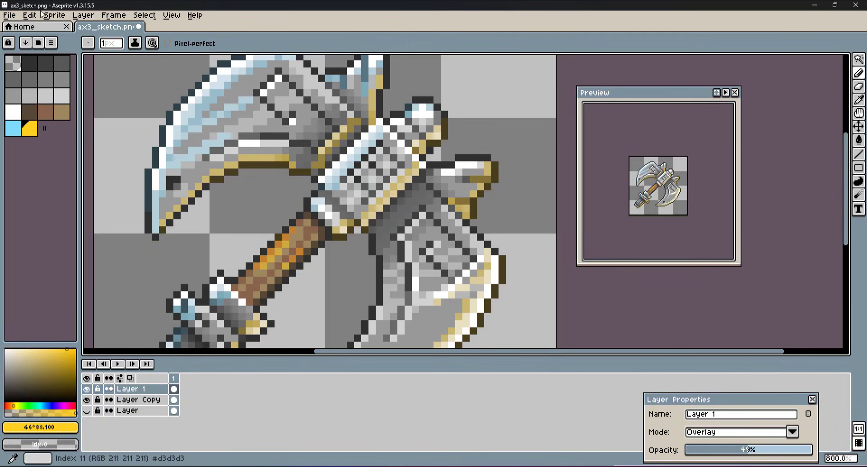
Step: Add another new layer and select the axe silhouette by inverting a selection of Layer Copy's empty background
{"action": "left_click", "coordinate": [83, 15]}
{"action": "mouse_move", "coordinate": [93, 71]}
{"action": "left_click", "coordinate": [196, 71]}
{"action": "left_click", "coordinate": [859, 59]}
{"action": "left_click", "coordinate": [488, 209]}
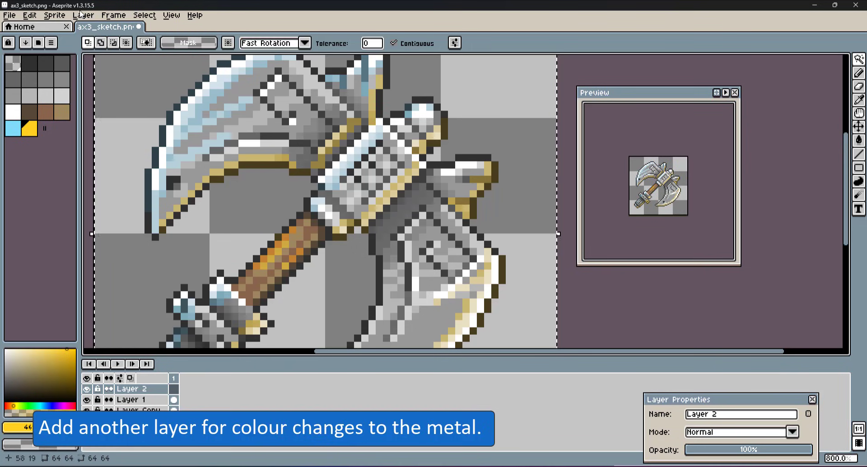
{"action": "left_click", "coordinate": [137, 410]}
{"action": "left_click", "coordinate": [520, 213]}
{"action": "left_click", "coordinate": [144, 15]}
{"action": "left_click", "coordinate": [176, 58]}
Step: On Layer 2, mark off the handle at both collars and fill only the metal parts with golden yellow
{"action": "left_click", "coordinate": [131, 388]}
{"action": "left_click", "coordinate": [859, 72]}
{"action": "left_click_drag", "start_coordinate": [307, 202], "coordinate": [343, 237]}
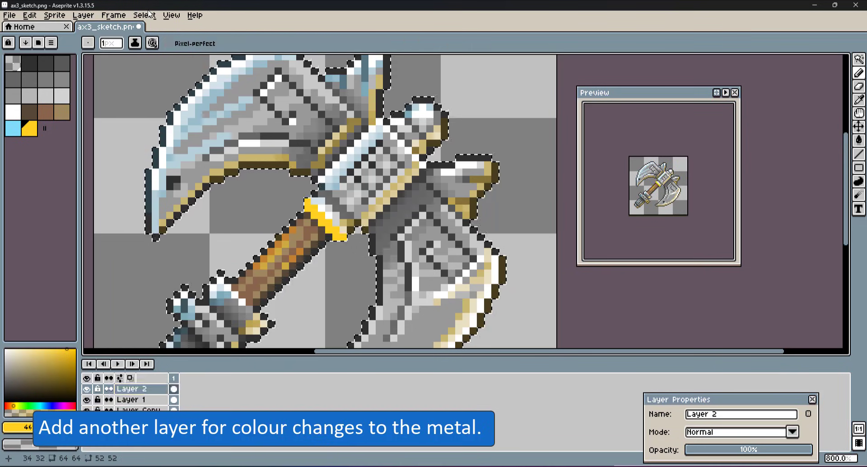
{"action": "left_click", "coordinate": [228, 288]}
{"action": "left_click", "coordinate": [859, 140]}
{"action": "left_click", "coordinate": [420, 181]}
{"action": "left_click", "coordinate": [212, 320]}
{"action": "key", "text": "ctrl+z"}
{"action": "key", "text": "b"}
{"action": "left_click", "coordinate": [264, 323]}
Step: Set Layer 2's blend mode to Color
{"action": "key", "text": "g"}
{"action": "left_click", "coordinate": [793, 431]}
{"action": "left_click", "coordinate": [698, 411]}
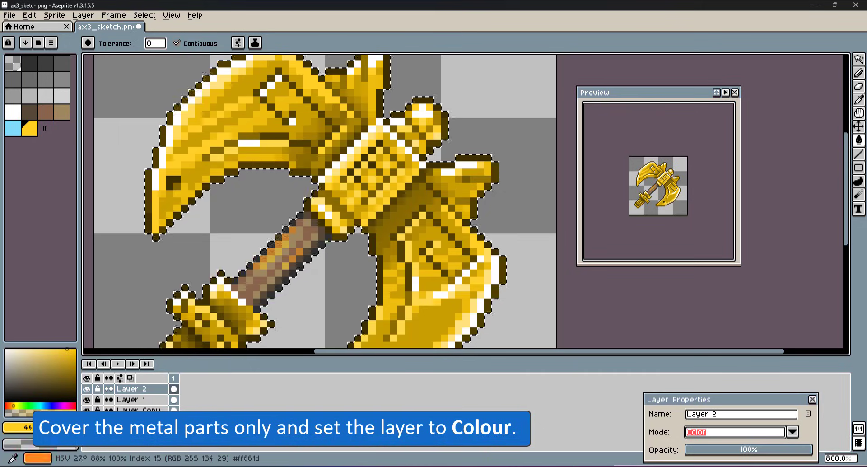
Step: Add an orange to the palette and refill the metal parts on Layer 2 with it
{"action": "left_click", "coordinate": [10, 405]}
{"action": "left_click", "coordinate": [72, 427]}
{"action": "left_click", "coordinate": [420, 181]}
{"action": "left_click", "coordinate": [212, 321]}
Step: Try recolouring the metal parts with the palette's tan and reddish brown
{"action": "left_click", "coordinate": [57, 361]}
{"action": "left_click", "coordinate": [62, 111]}
{"action": "left_click", "coordinate": [420, 181]}
{"action": "left_click", "coordinate": [213, 321]}
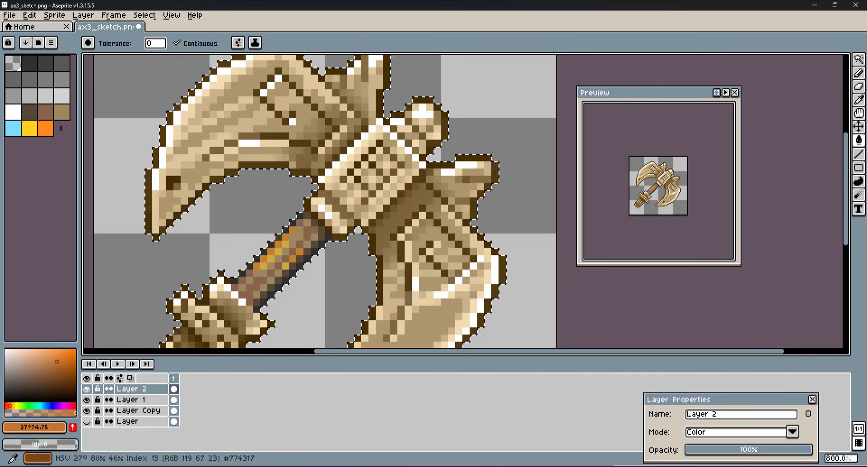
{"action": "left_click", "coordinate": [46, 111]}
{"action": "left_click", "coordinate": [212, 321]}
{"action": "left_click", "coordinate": [420, 180]}
Step: Refill the metal parts with a muted orange of hue 36°, saturation 76 and value 77
{"action": "left_click", "coordinate": [63, 361]}
{"action": "left_click", "coordinate": [45, 129]}
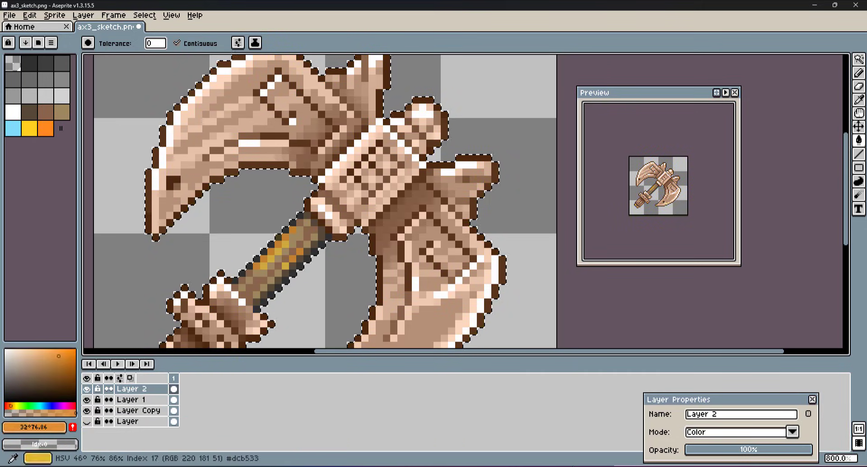
{"action": "left_click", "coordinate": [212, 321]}
{"action": "left_click", "coordinate": [420, 180]}
{"action": "left_click", "coordinate": [11, 405]}
{"action": "left_click", "coordinate": [61, 358]}
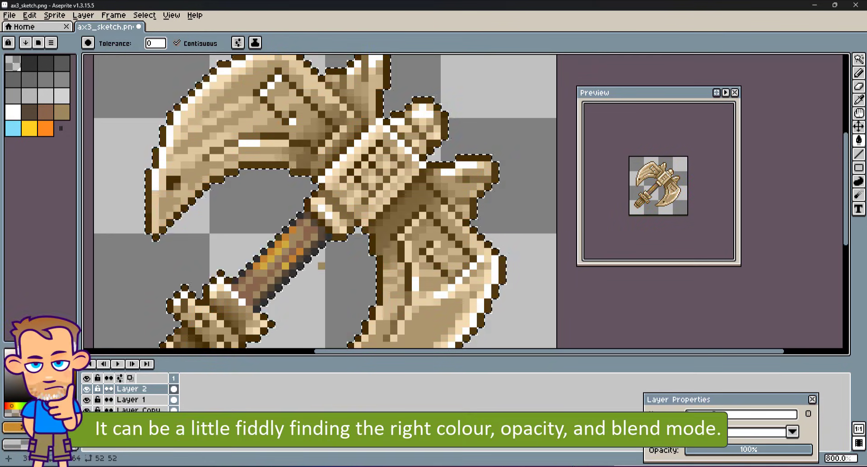
Step: Move Layer 1 above Layer 2 and toggle Layer 2's visibility to compare the colouring
{"action": "left_click", "coordinate": [135, 400]}
{"action": "left_click_drag", "start_coordinate": [135, 399], "coordinate": [119, 381]}
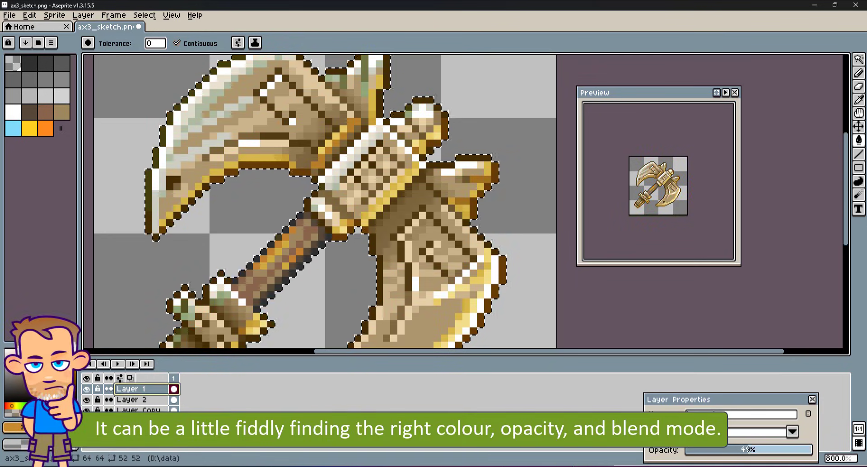
{"action": "left_click", "coordinate": [131, 400]}
{"action": "left_click", "coordinate": [86, 399]}
{"action": "left_click", "coordinate": [87, 399]}
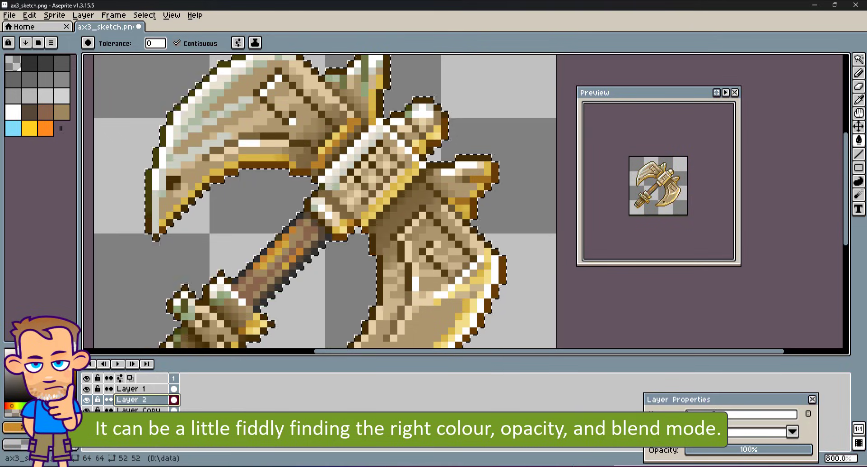
Step: Try Layer 2 in Multiply mode at 42% opacity and restore it to Color mode at 100%
{"action": "left_click", "coordinate": [793, 432]}
{"action": "left_click", "coordinate": [741, 405]}
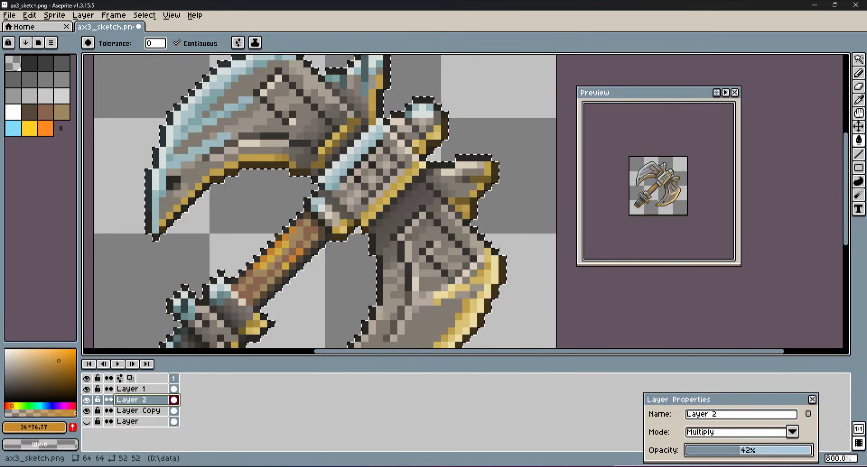
{"action": "left_click_drag", "start_coordinate": [740, 449], "coordinate": [812, 450]}
{"action": "left_click", "coordinate": [793, 432]}
{"action": "left_click", "coordinate": [723, 409]}
Step: Try Layer 2 in Overlay and Hue blend modes, and return it to Color mode
{"action": "left_click", "coordinate": [793, 432]}
{"action": "left_click", "coordinate": [722, 322]}
{"action": "left_click", "coordinate": [792, 432]}
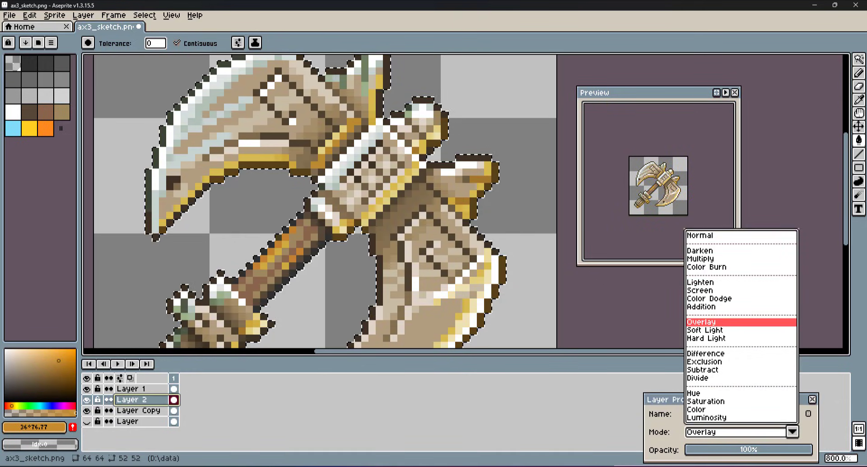
{"action": "left_click", "coordinate": [696, 393]}
{"action": "left_click", "coordinate": [793, 431]}
{"action": "left_click", "coordinate": [696, 410]}
Step: Refill the metal parts on Layer 2 with orange of hue 36°, saturation 82 and value 82, and set the layer's opacity to 60%
{"action": "left_click", "coordinate": [62, 357]}
{"action": "left_click", "coordinate": [220, 339]}
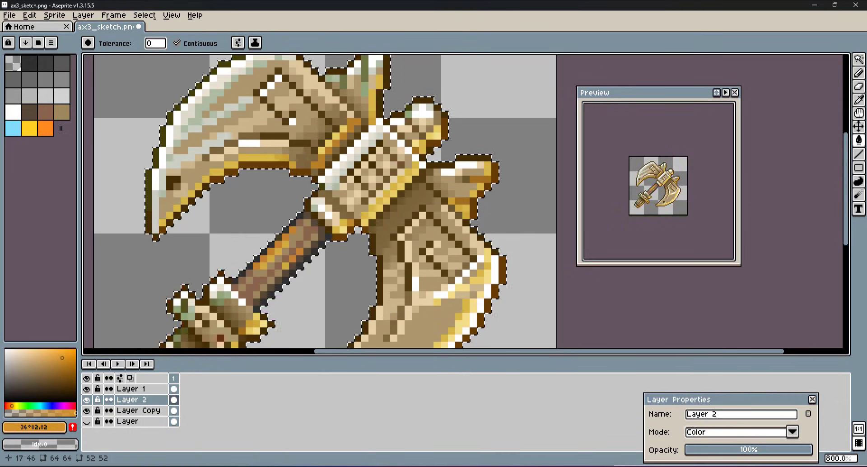
{"action": "left_click", "coordinate": [761, 450]}
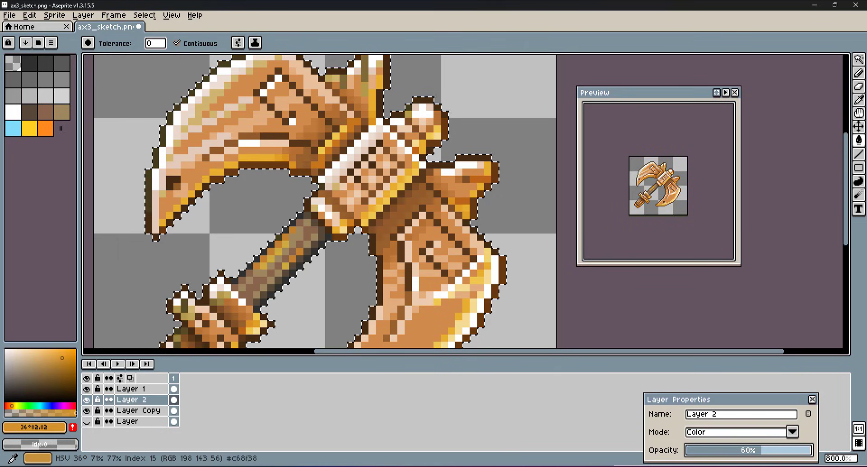
Step: Duplicate Layer 2, add a purple of hue 263°, saturation 82 and value 82 to the palette, and fill the copy's metal parts with it
{"action": "left_click", "coordinate": [83, 15]}
{"action": "left_click", "coordinate": [96, 104]}
{"action": "left_click", "coordinate": [56, 406]}
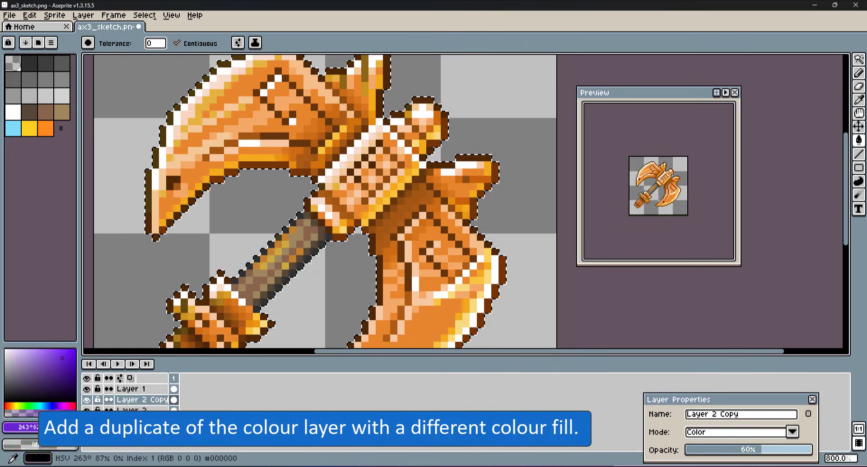
{"action": "left_click", "coordinate": [73, 427]}
{"action": "left_click", "coordinate": [225, 321]}
{"action": "left_click", "coordinate": [394, 281]}
Step: Clear the selection around the axe and close the layer properties
{"action": "key", "text": "ctrl+d"}
{"action": "scroll", "coordinate": [556, 272], "scroll_direction": "down", "scroll_amount": 1}
{"action": "mouse_move", "coordinate": [846, 212]}
{"action": "left_mouse_down"}
{"action": "mouse_move", "coordinate": [846, 235]}
{"action": "mouse_move", "coordinate": [846, 223]}
{"action": "left_mouse_up"}
{"action": "left_click", "coordinate": [813, 400]}
{"action": "scroll", "coordinate": [813, 293], "scroll_direction": "down", "scroll_amount": 1}
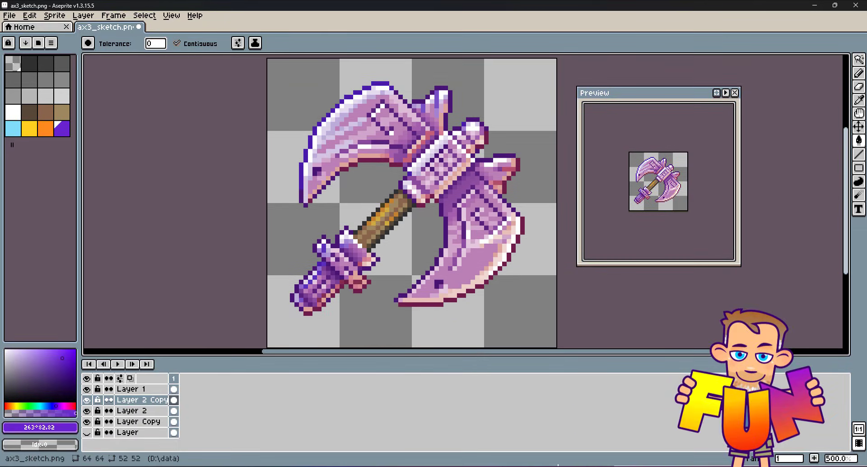